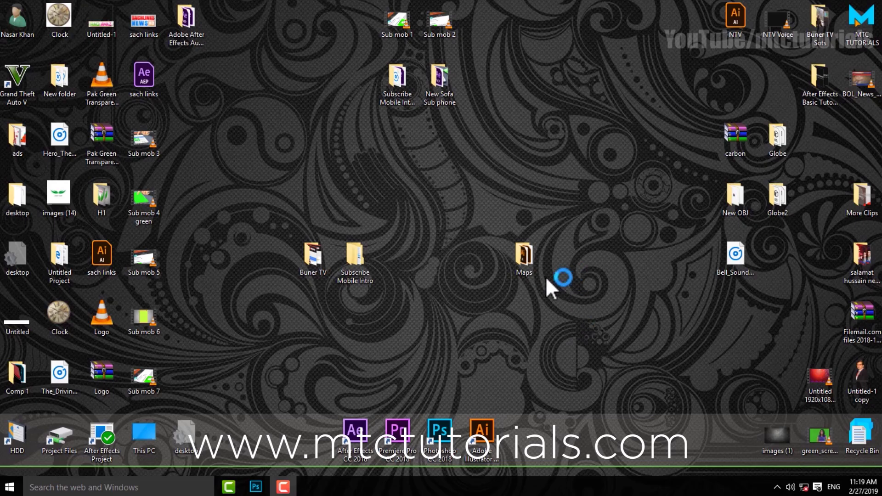
# Select the Subscribe Mobile Intro folder on the Windows desktop
pyautogui.click(364, 263)
# Open mobile.aep from Subscribe Mobile Intro > Project in After Effects CC 2018
pyautogui.rightClick(350, 254)
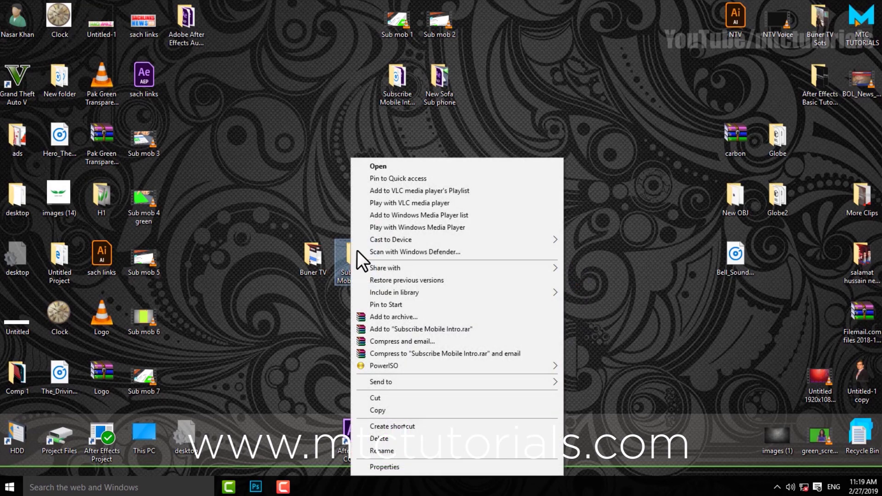
pyautogui.click(424, 167)
pyautogui.rightClick(428, 139)
pyautogui.click(455, 146)
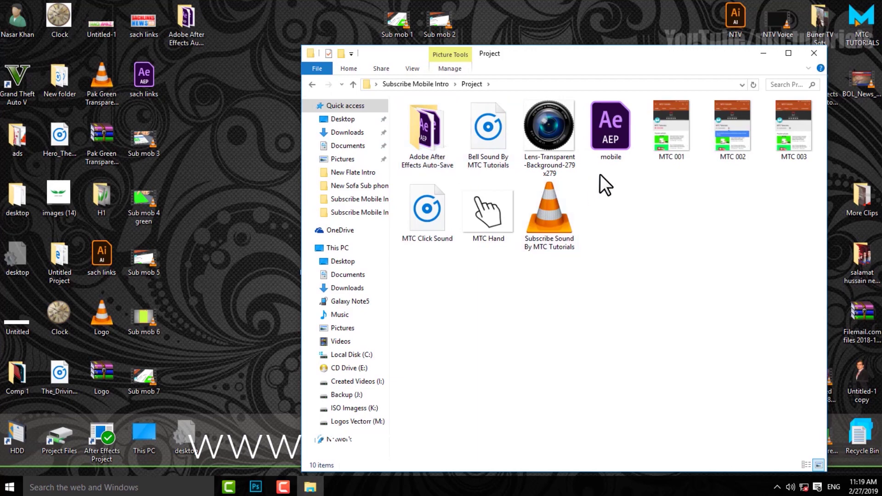
pyautogui.click(613, 123)
pyautogui.rightClick(613, 130)
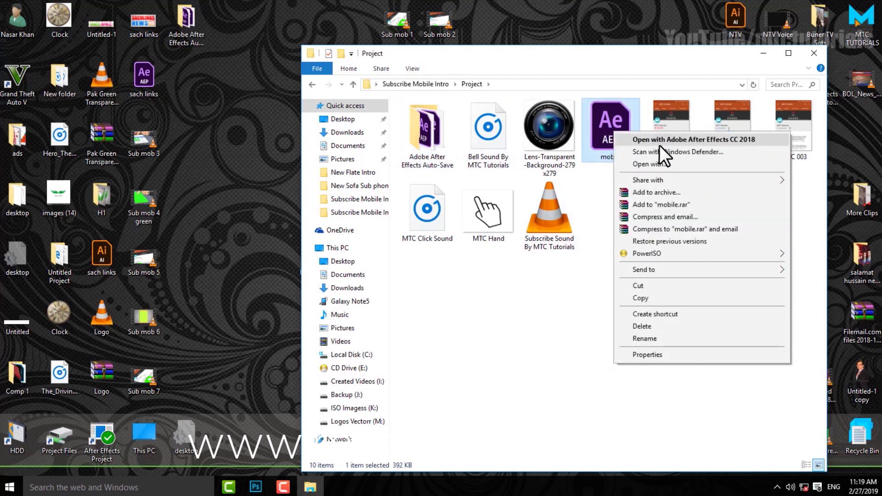
pyautogui.click(658, 144)
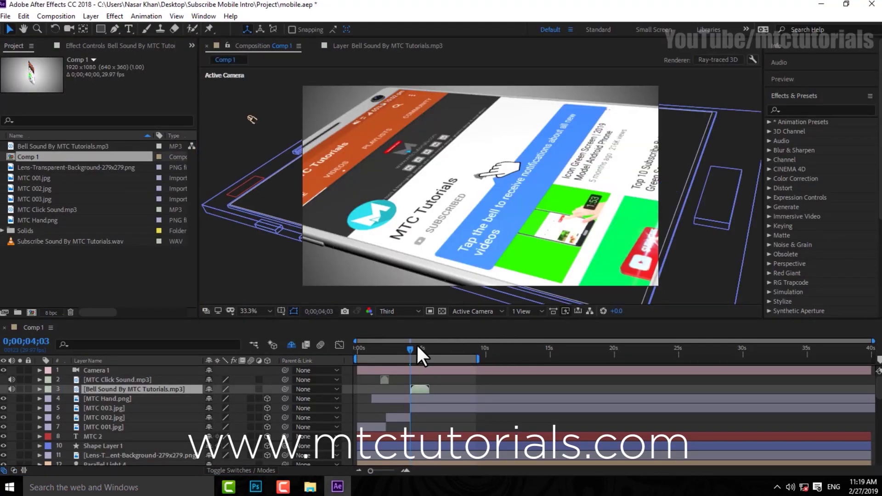
# Preview the phone intro animation from frame 0, then close After Effects discarding changes
pyautogui.moveTo(416, 345); pyautogui.dragTo(340, 353)
pyautogui.press('space')
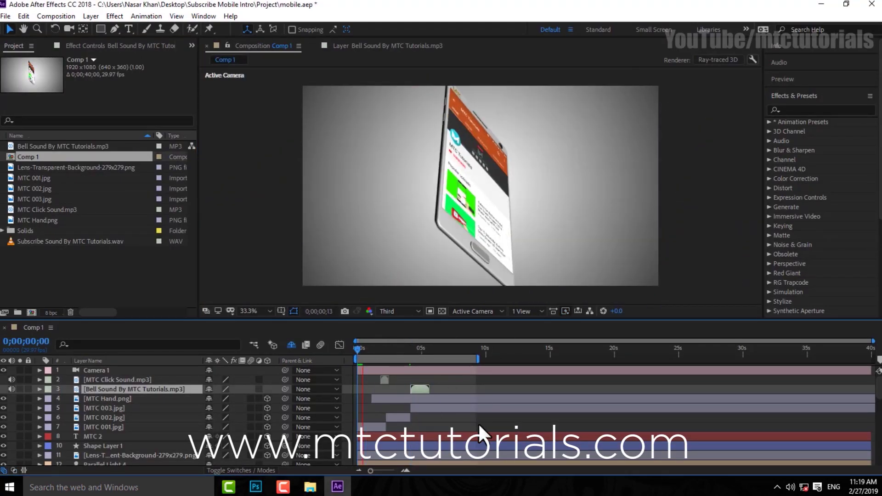
pyautogui.press('space')
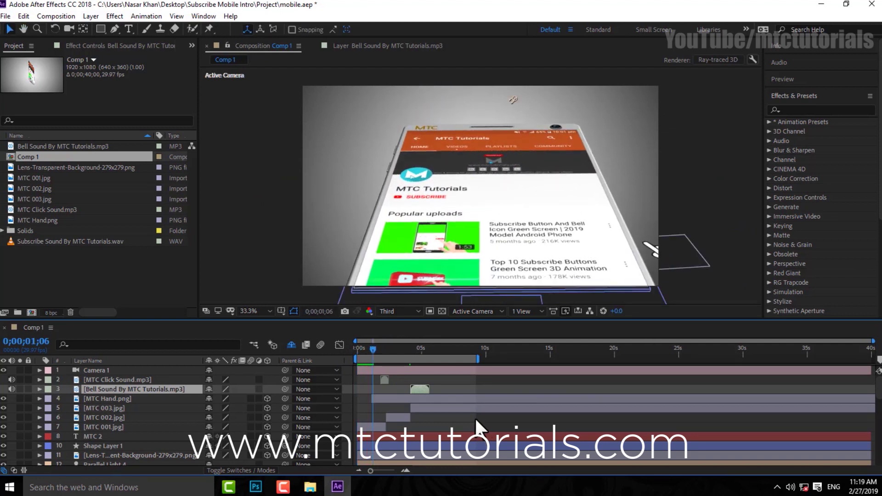
pyautogui.press('space')
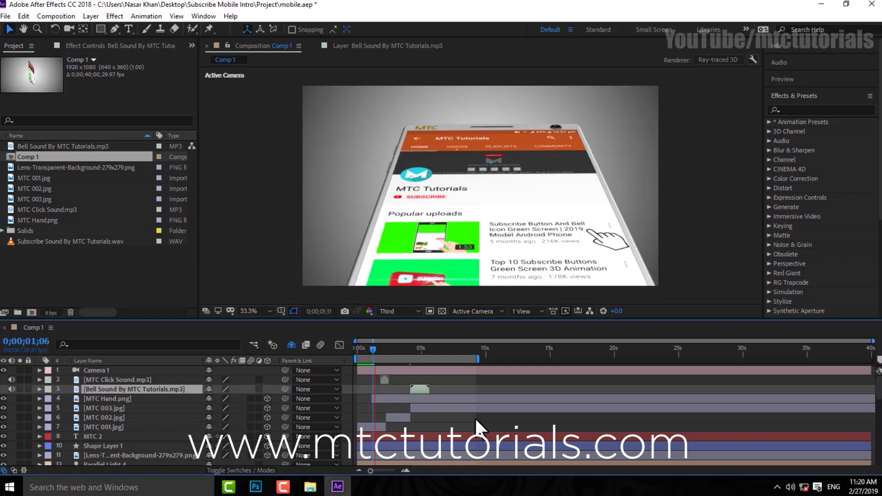
pyautogui.press('space')
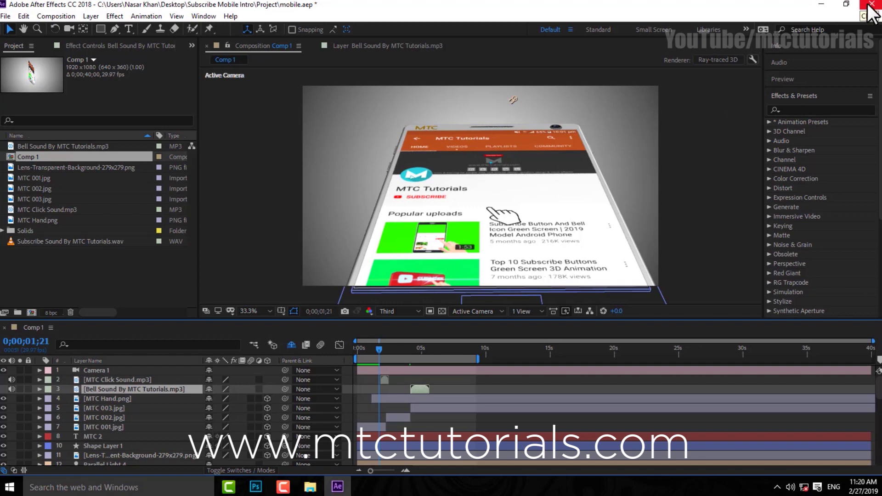
pyautogui.click(864, 9)
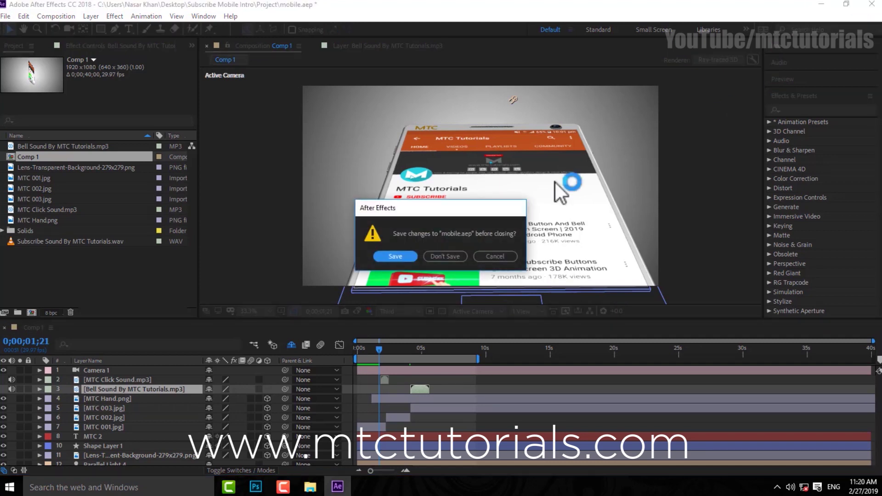
pyautogui.click(441, 258)
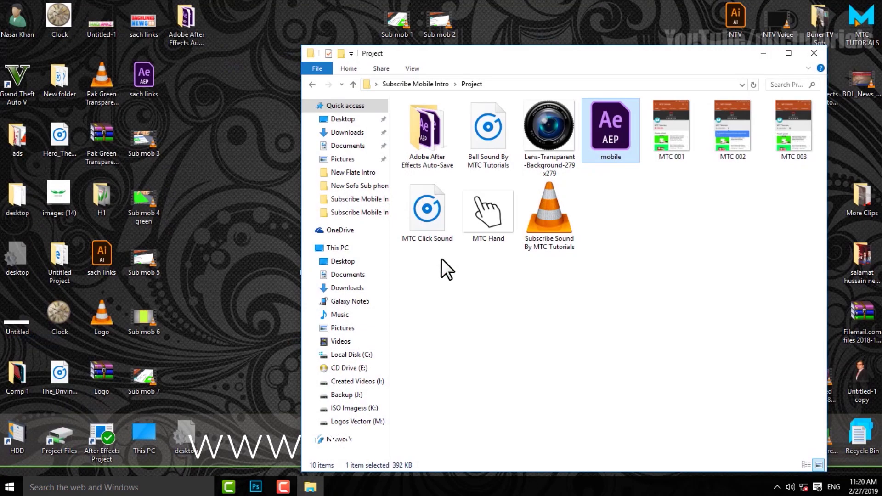
# Select MTC 001, 002 and 003 in Explorer, move the window aside, and return to Photoshop
pyautogui.moveTo(673, 197); pyautogui.dragTo(807, 119)
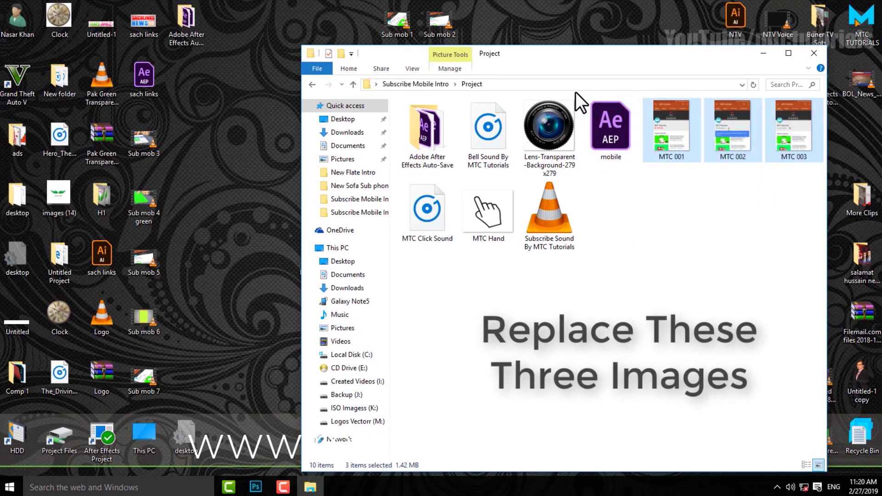
pyautogui.moveTo(539, 56); pyautogui.dragTo(627, 43)
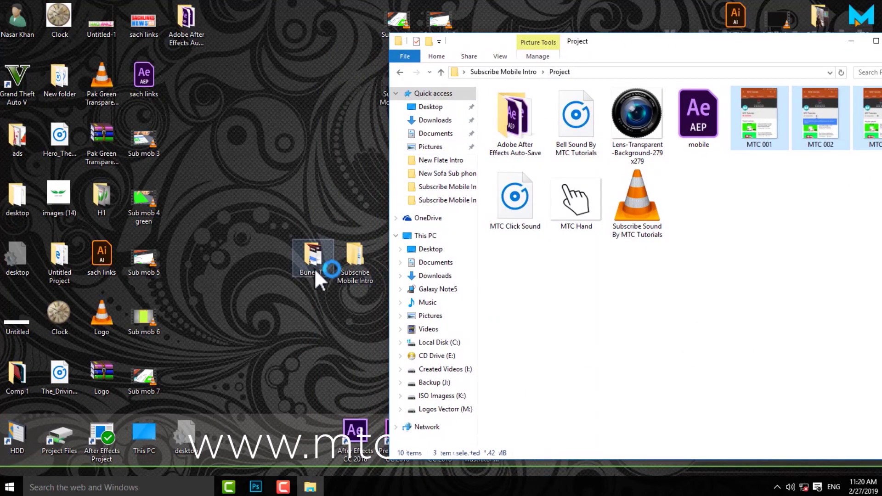
pyautogui.click(258, 488)
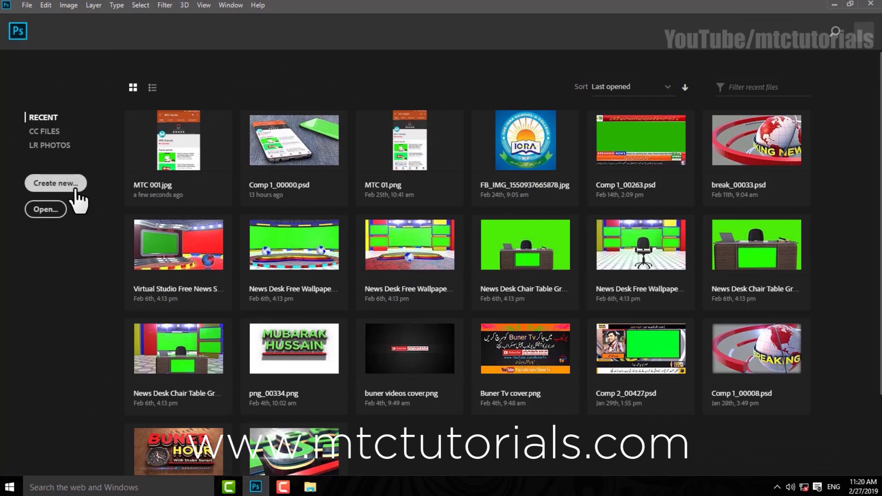
# Create a 1440 × 2032 px, 72 ppi artboard document, then minimize Photoshop
pyautogui.click(75, 188)
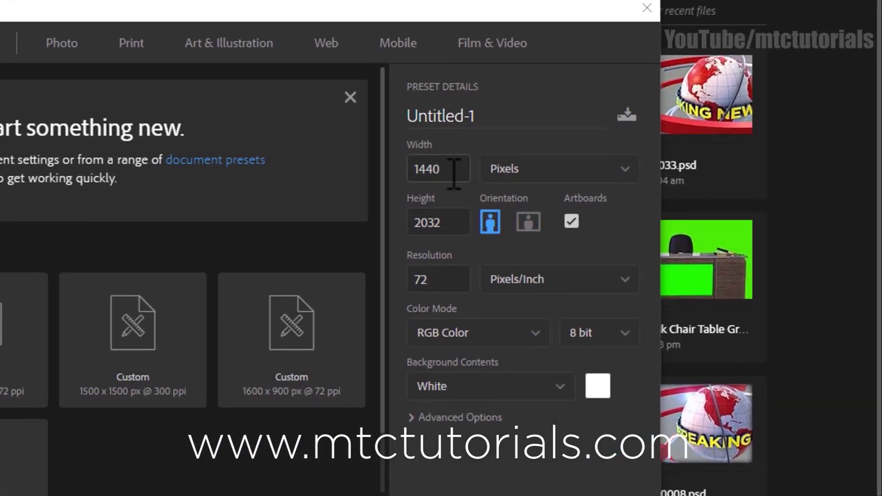
pyautogui.doubleClick(430, 169)
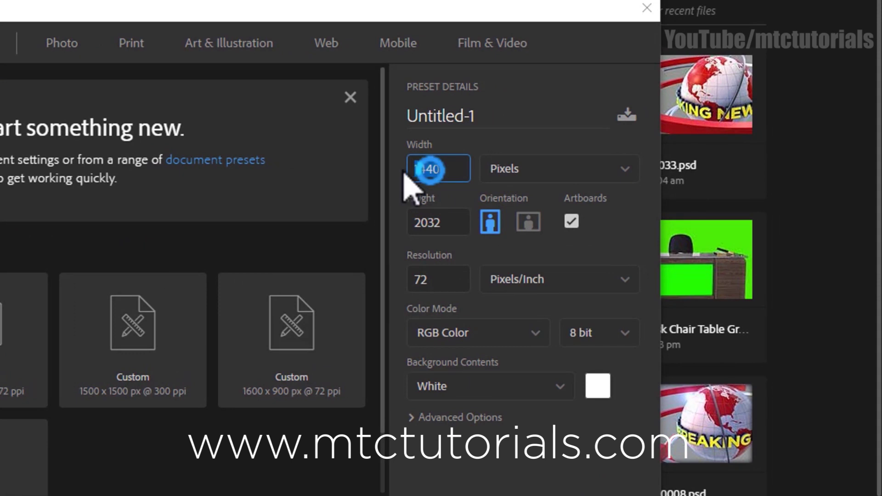
pyautogui.doubleClick(443, 221)
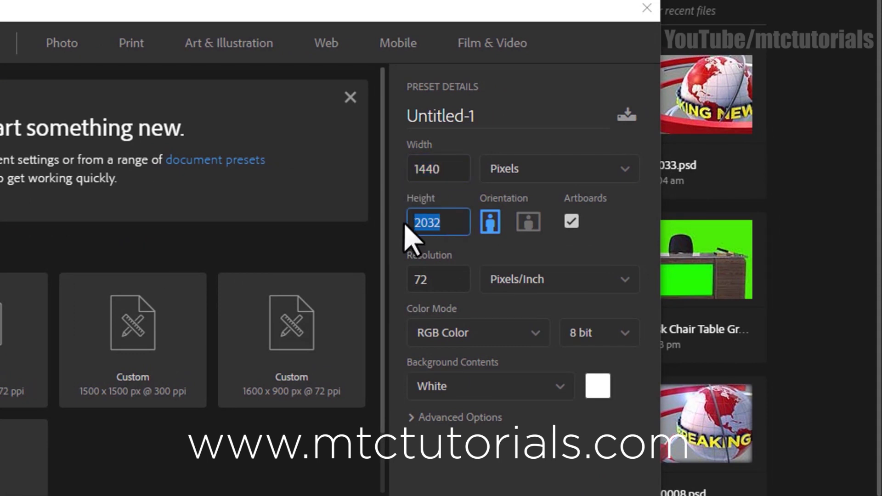
pyautogui.doubleClick(414, 281)
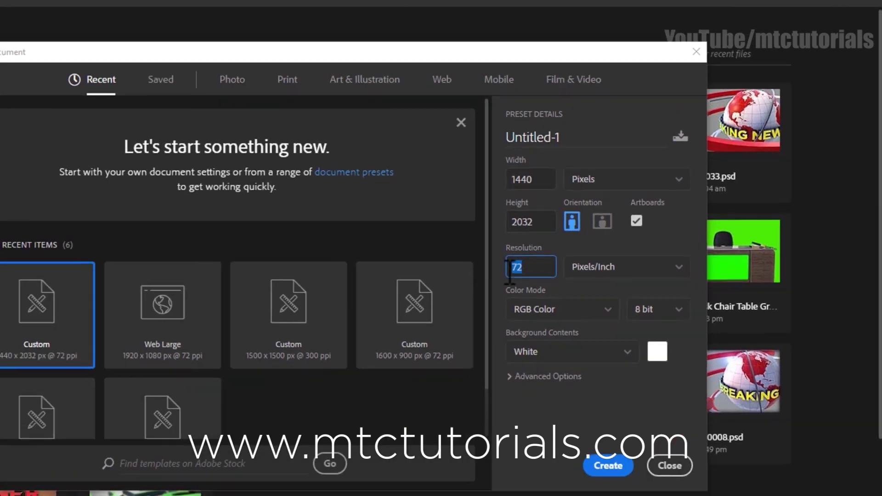
pyautogui.click(655, 408)
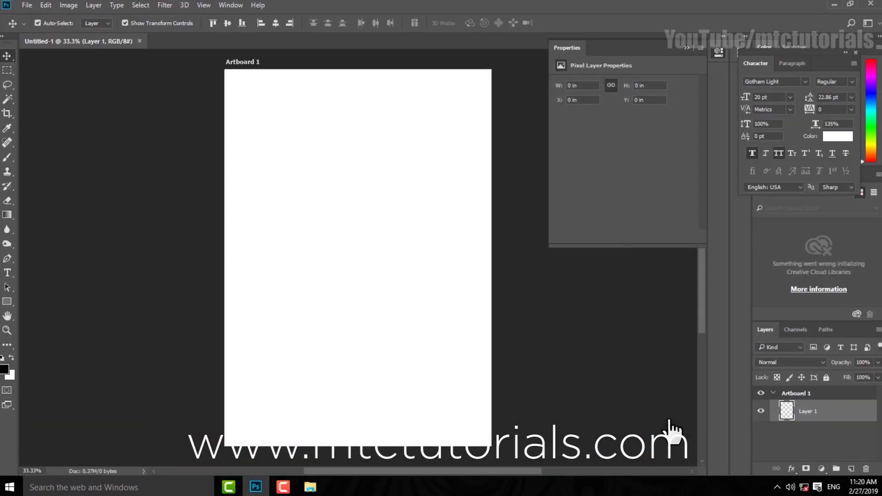
pyautogui.click(833, 1)
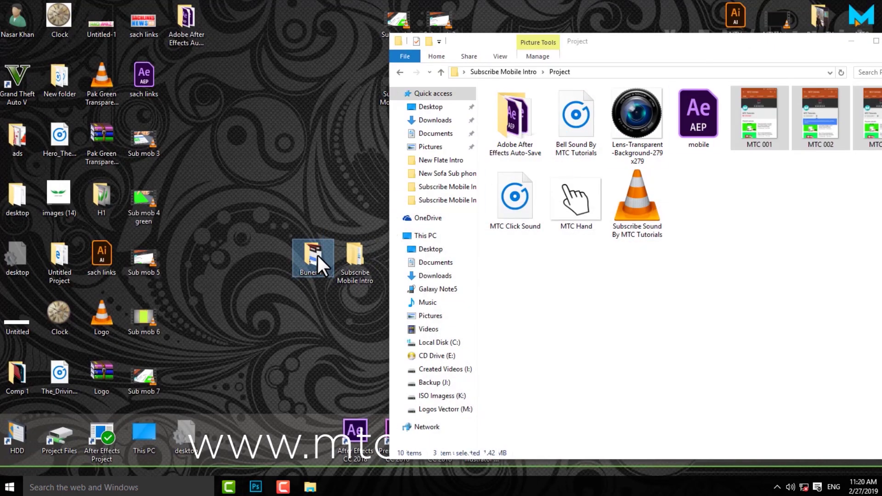
# Open the Buner TV folder and reposition its window
pyautogui.rightClick(318, 256)
pyautogui.click(360, 164)
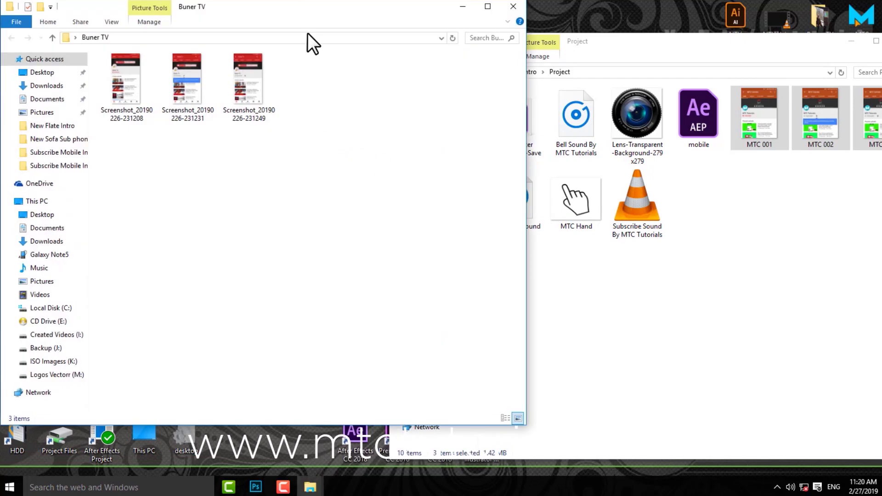
pyautogui.moveTo(319, 11); pyautogui.dragTo(348, 15)
# Browse the three Buner TV screenshots in Photos, then drag the first toward Photoshop
pyautogui.rightClick(244, 106)
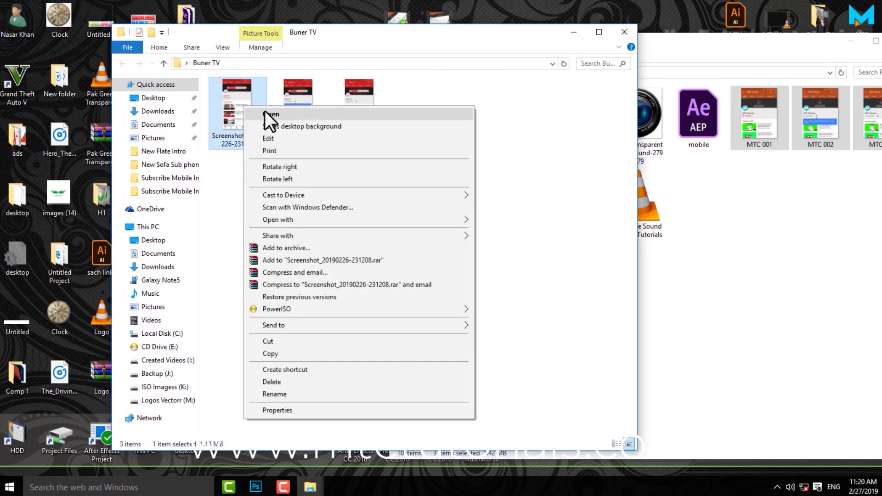
pyautogui.click(267, 114)
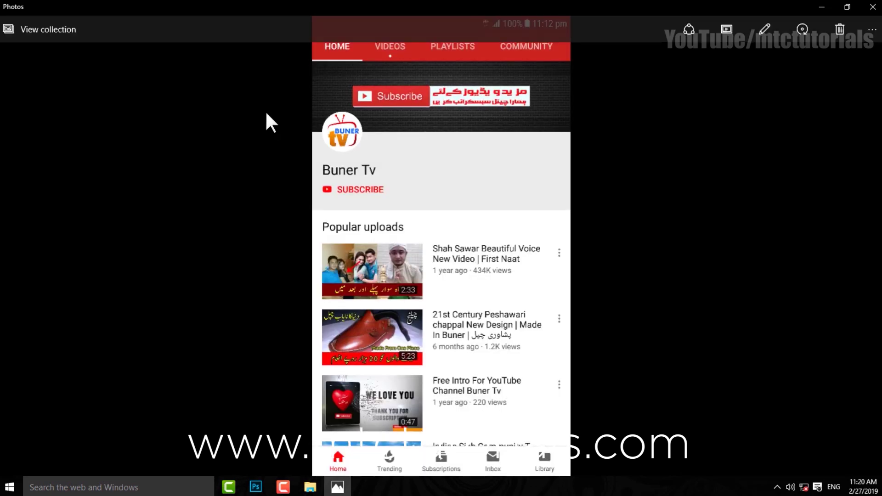
pyautogui.press('Right')
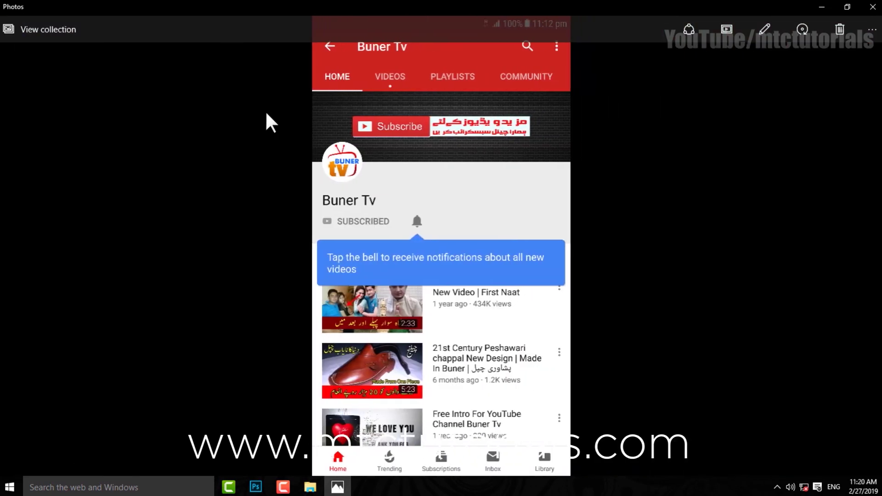
pyautogui.press('Right')
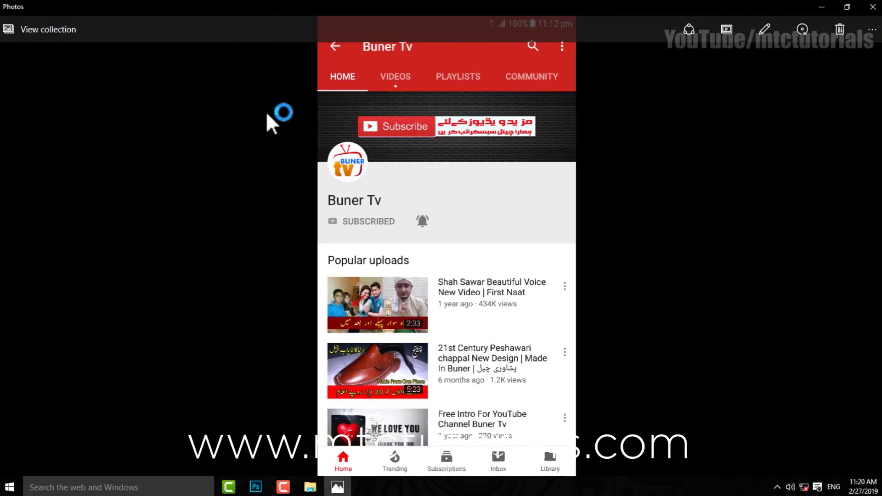
pyautogui.press('Left')
pyautogui.press('Left')
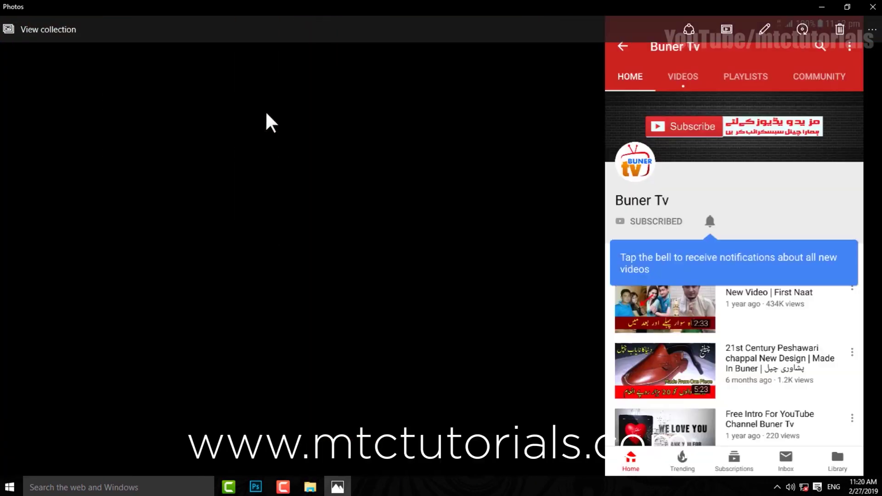
pyautogui.click(872, 8)
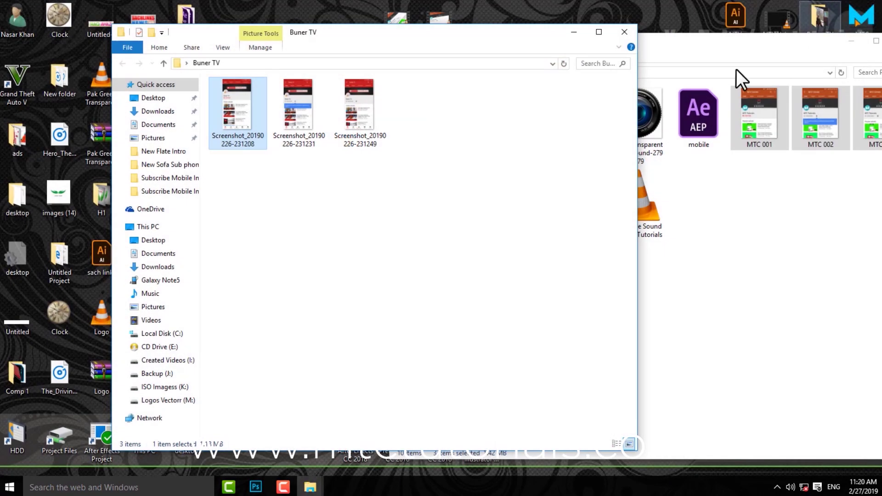
pyautogui.moveTo(241, 111); pyautogui.dragTo(280, 463)
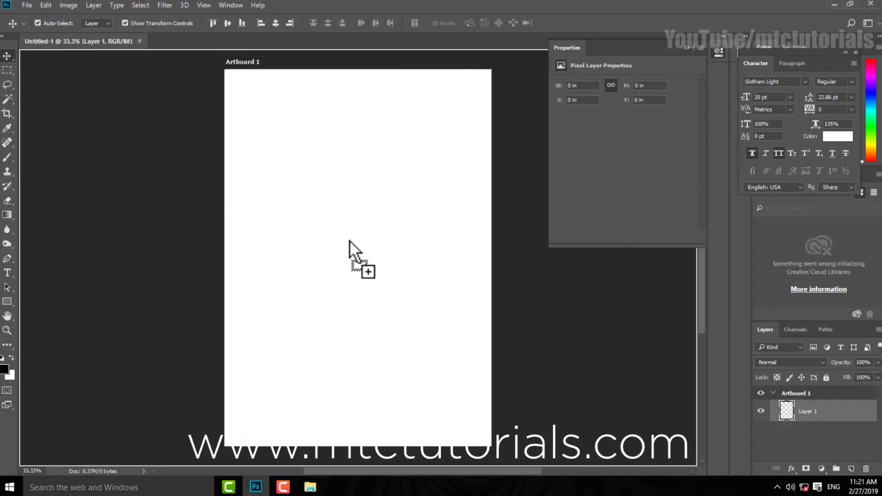
# Place the first screenshot on Artboard 1, scaled to full width at 20 × 35.542 in
pyautogui.moveTo(280, 462); pyautogui.dragTo(350, 250)
pyautogui.scroll(-4, 350, 251)
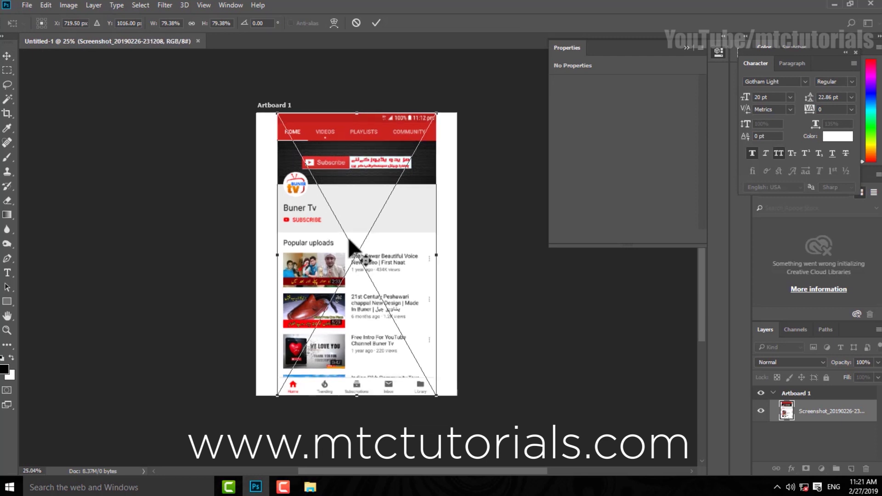
pyautogui.moveTo(348, 202); pyautogui.dragTo(330, 202)
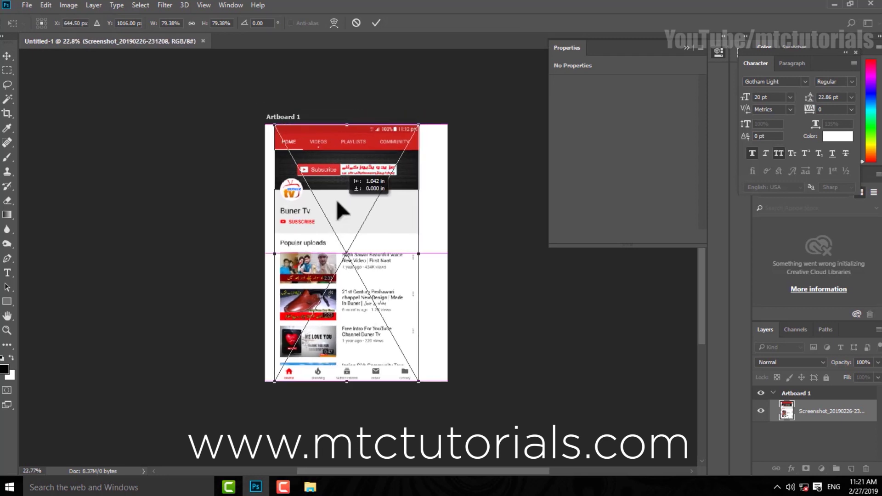
pyautogui.moveTo(409, 382); pyautogui.dragTo(470, 443)
pyautogui.press('Return')
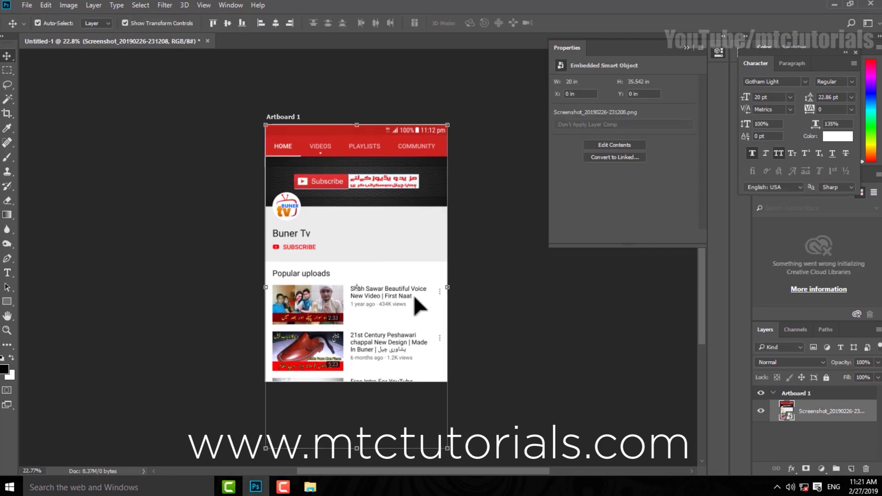
pyautogui.click(28, 5)
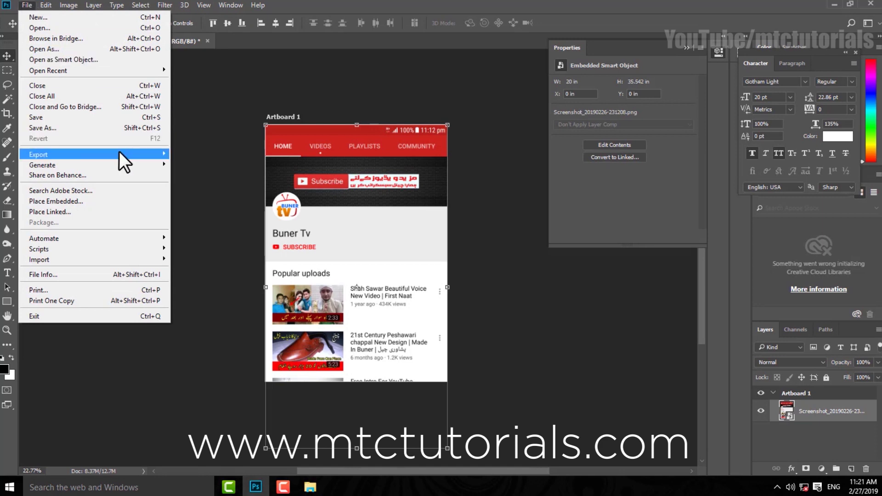
# Check in the Properties window that the MTC 001–003 images are JPG files
pyautogui.moveTo(119, 153)
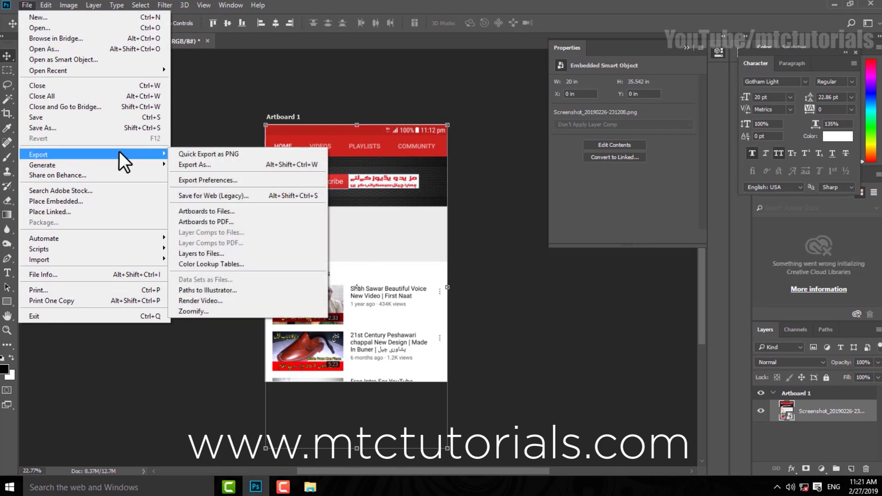
pyautogui.press('Escape')
pyautogui.moveTo(311, 488)
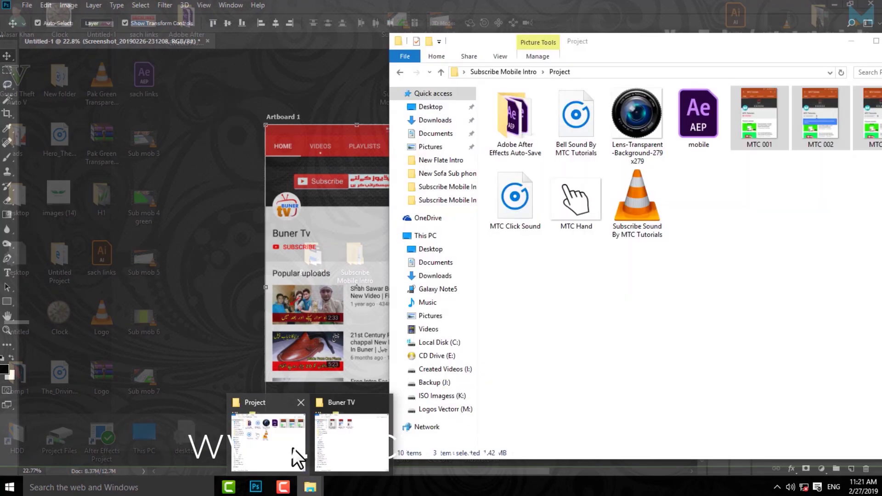
pyautogui.click(293, 448)
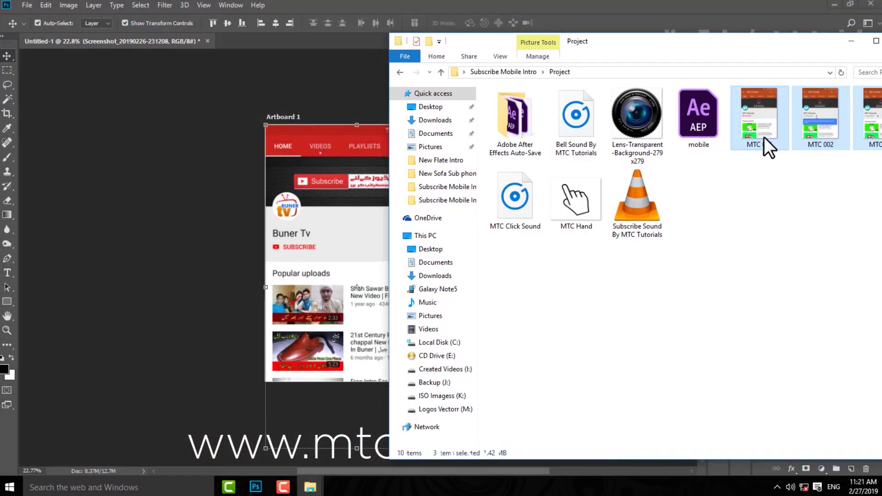
pyautogui.rightClick(770, 147)
pyautogui.click(769, 417)
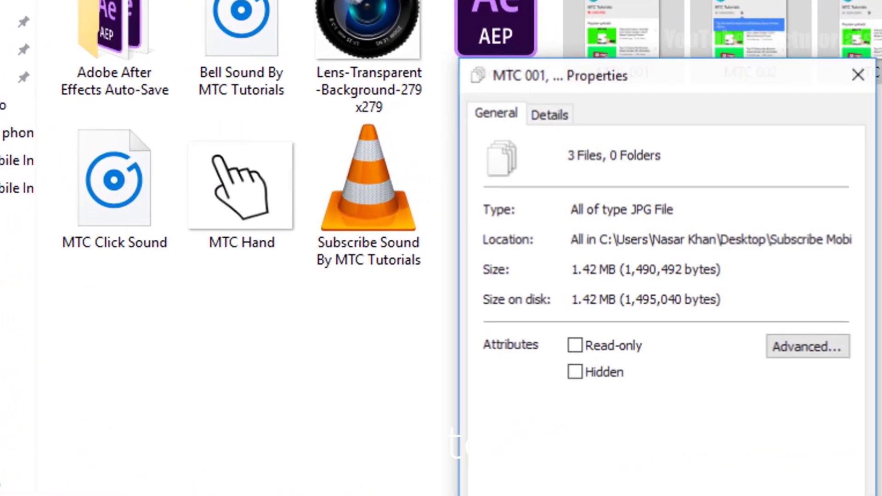
pyautogui.moveTo(627, 209); pyautogui.dragTo(666, 209)
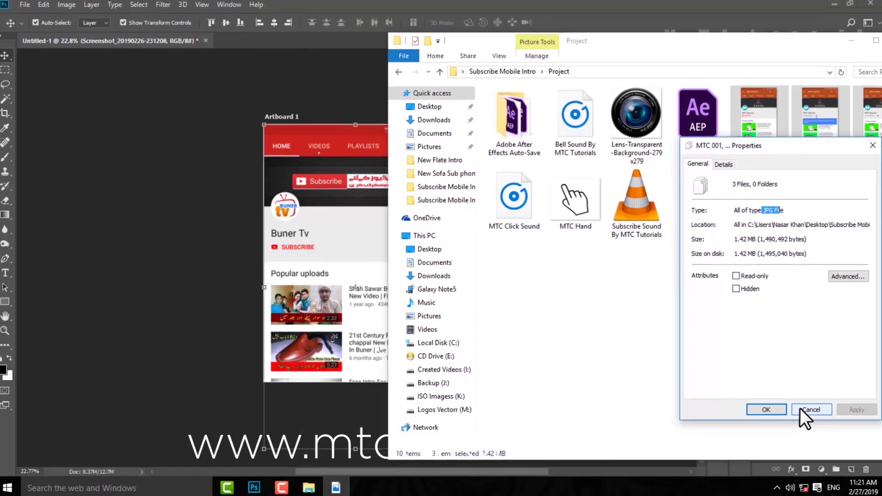
pyautogui.click(802, 409)
# Open Export As for the artboard from Photoshop's File > Export menu
pyautogui.click(29, 5)
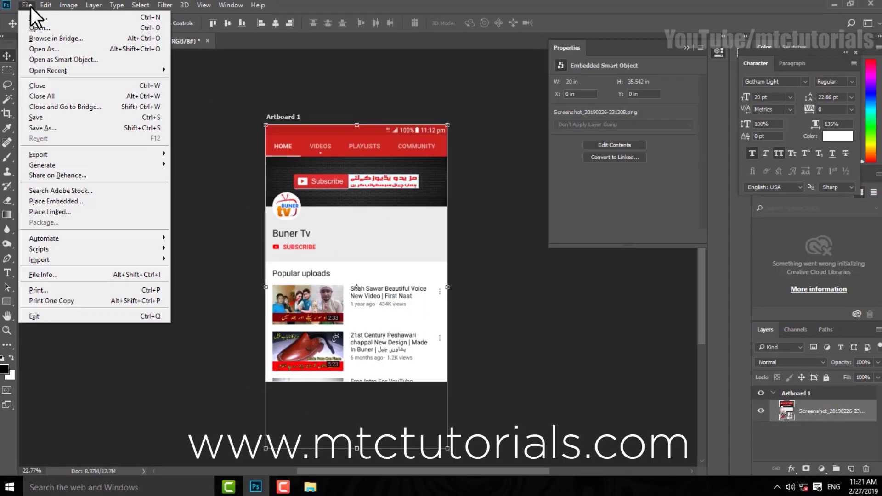
pyautogui.moveTo(85, 157)
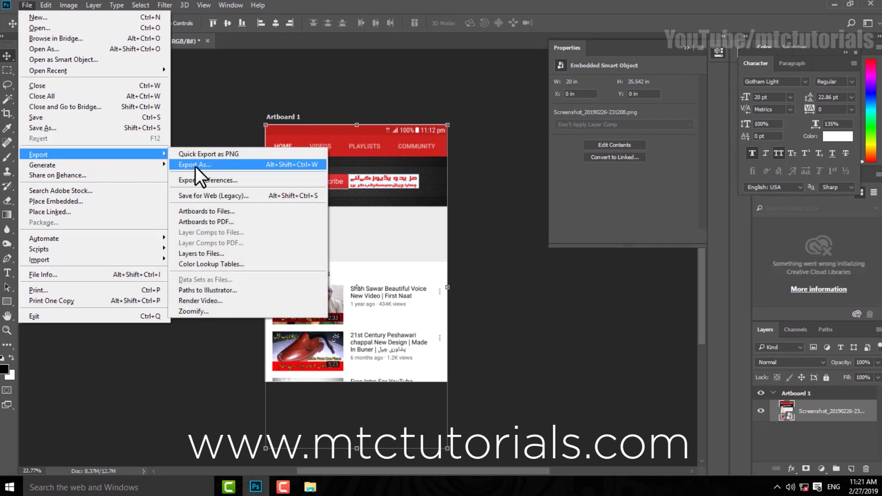
pyautogui.click(195, 166)
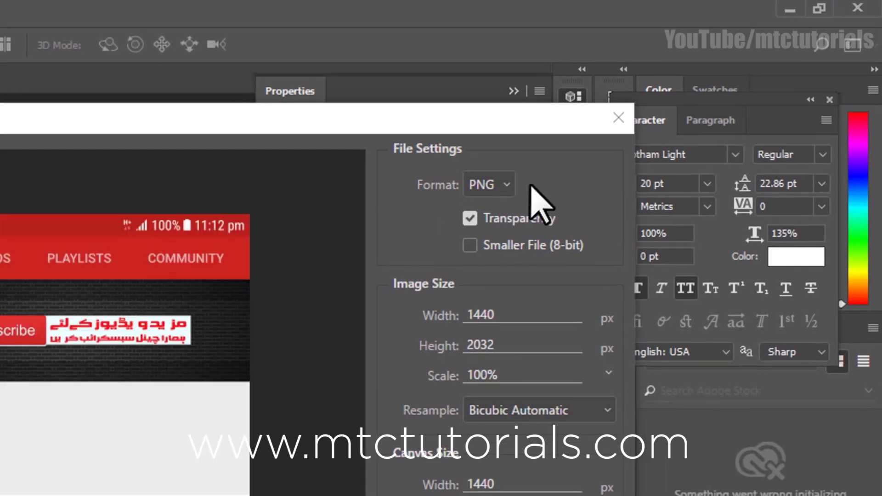
# Set the export format to JPG and target the Buner TV folder
pyautogui.click(505, 184)
pyautogui.click(490, 226)
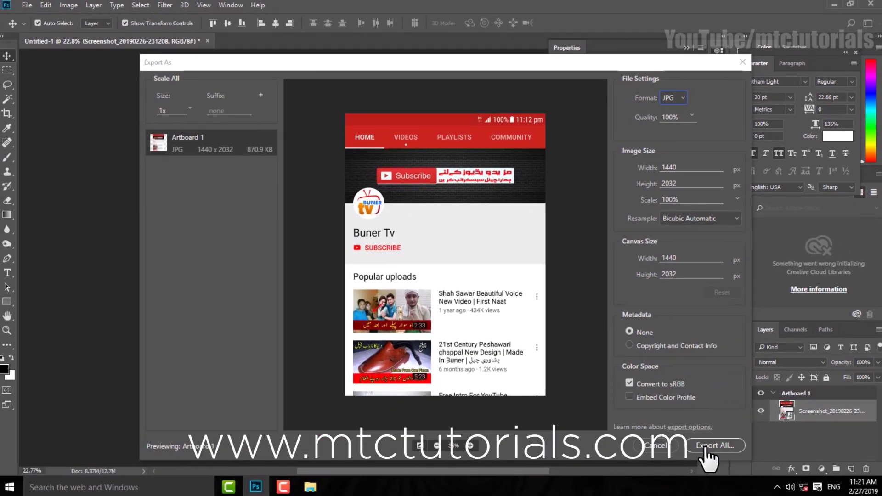
pyautogui.click(708, 446)
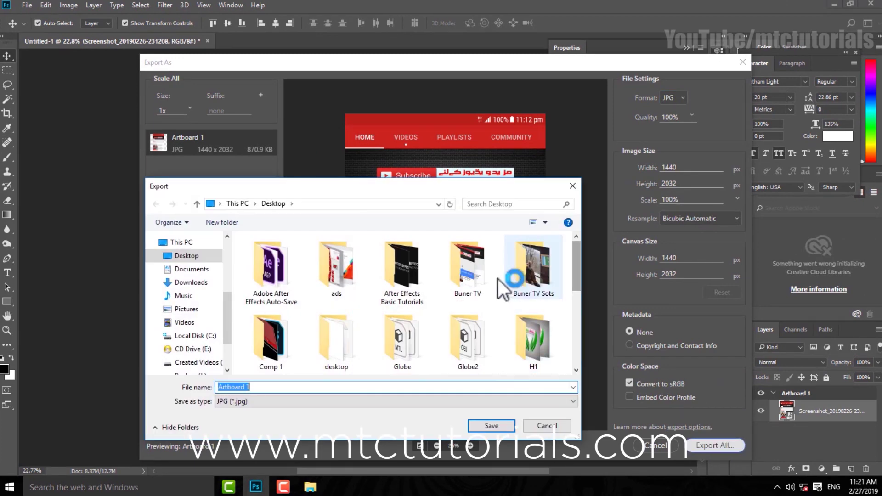
pyautogui.doubleClick(481, 274)
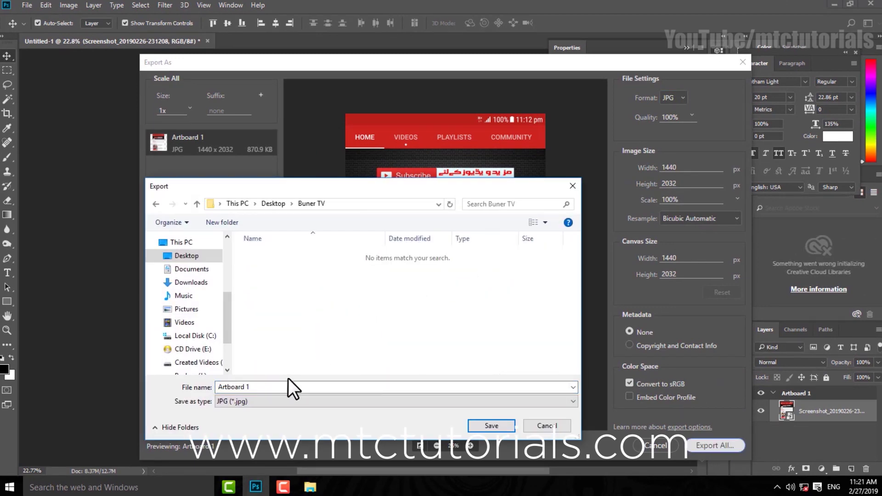
pyautogui.click(271, 387)
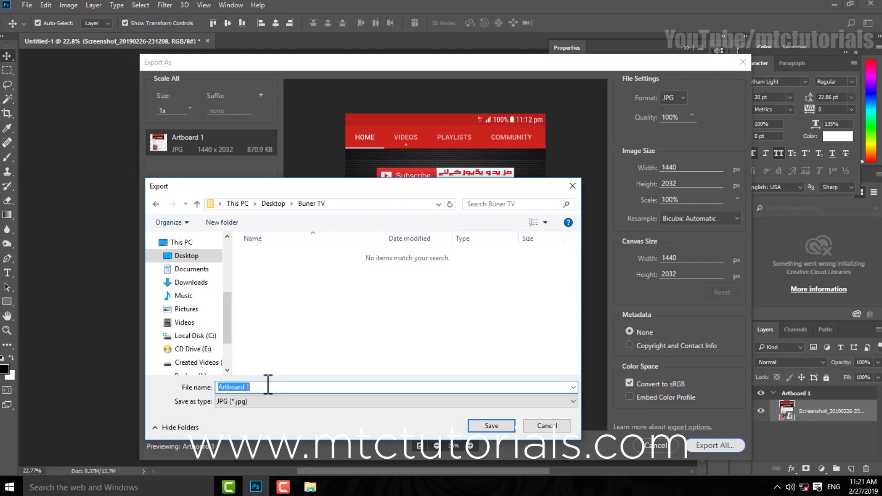
# Copy the name MTC 001 from Explorer and save the export under that name
pyautogui.click(310, 487)
pyautogui.click(288, 434)
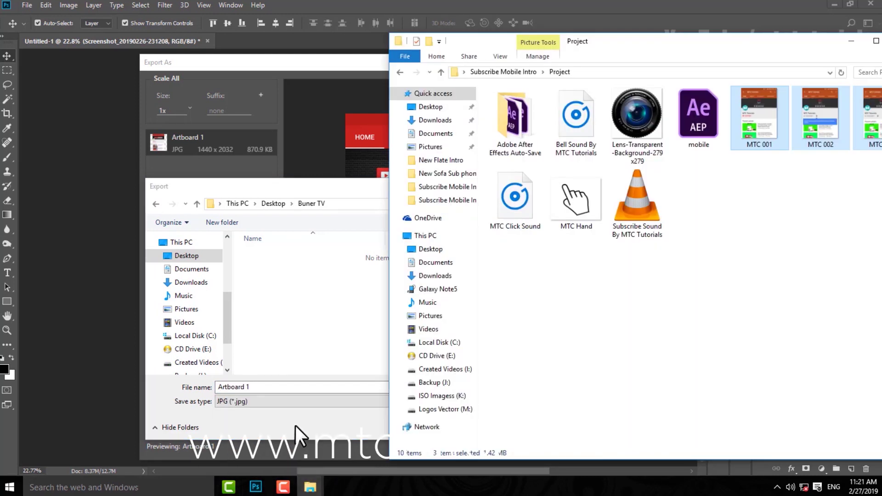
pyautogui.click(759, 147)
pyautogui.click(761, 145)
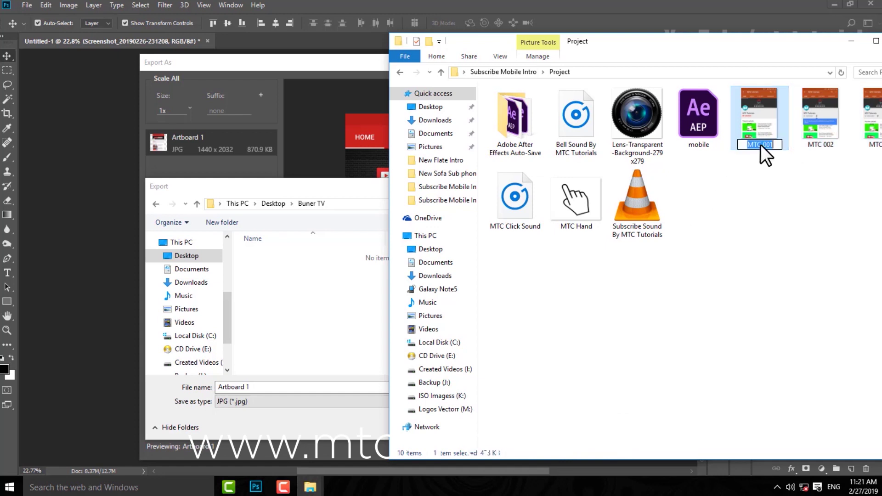
pyautogui.rightClick(761, 144)
pyautogui.click(774, 181)
pyautogui.click(216, 385)
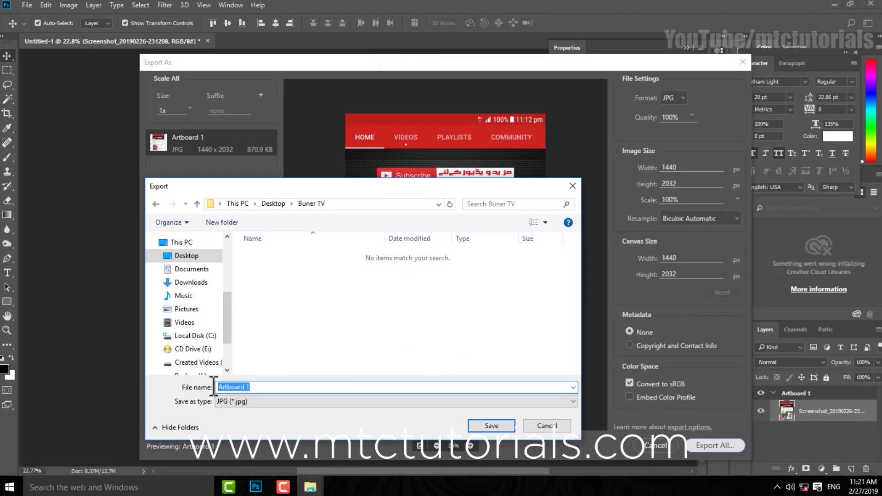
pyautogui.rightClick(261, 388)
pyautogui.click(297, 285)
pyautogui.click(490, 426)
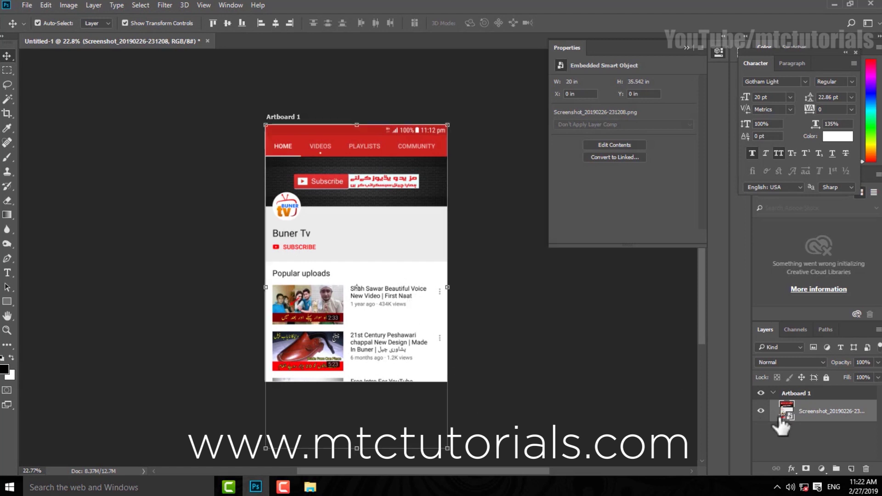
# Delete the first screenshot layer from the artboard
pyautogui.click(866, 469)
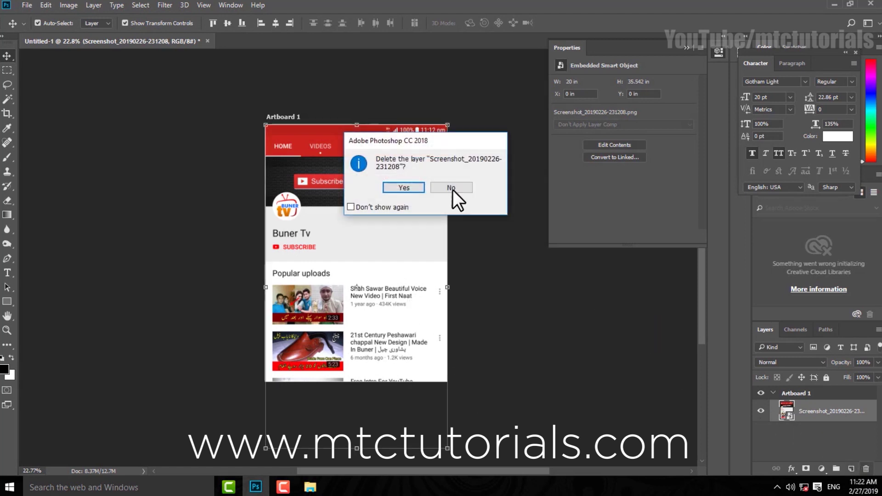
pyautogui.click(403, 187)
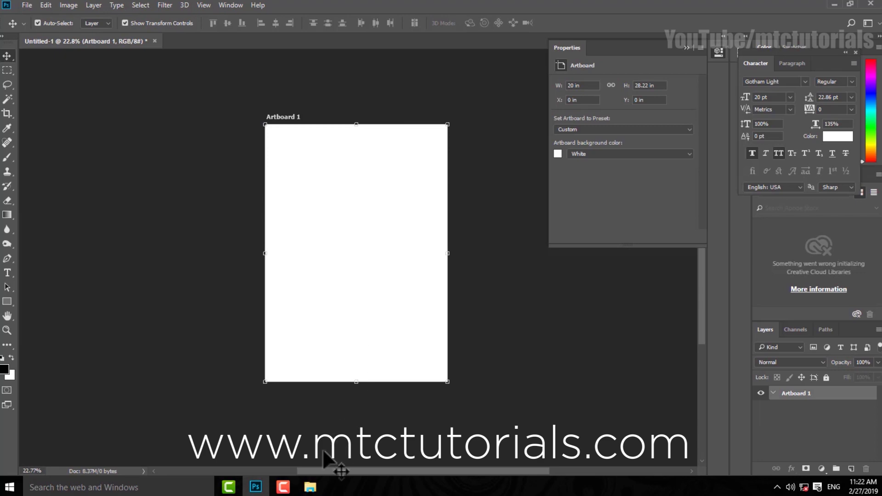
pyautogui.moveTo(309, 486)
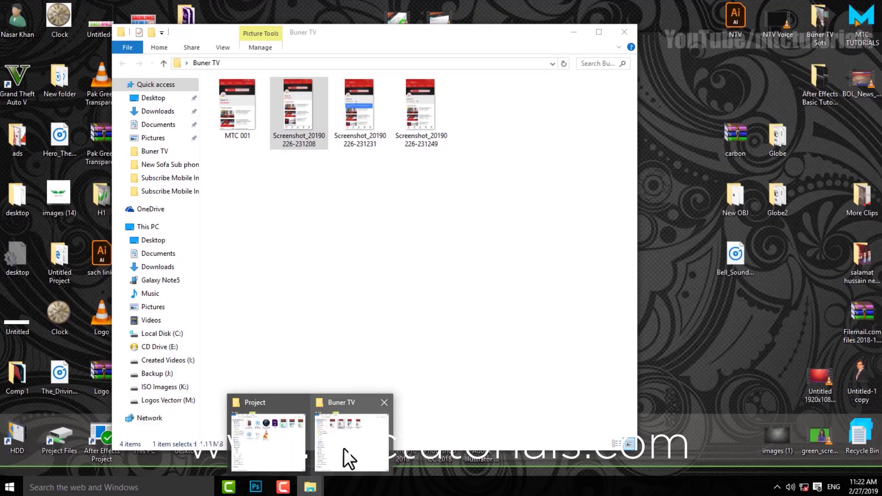
pyautogui.click(344, 448)
pyautogui.moveTo(352, 118); pyautogui.dragTo(360, 133)
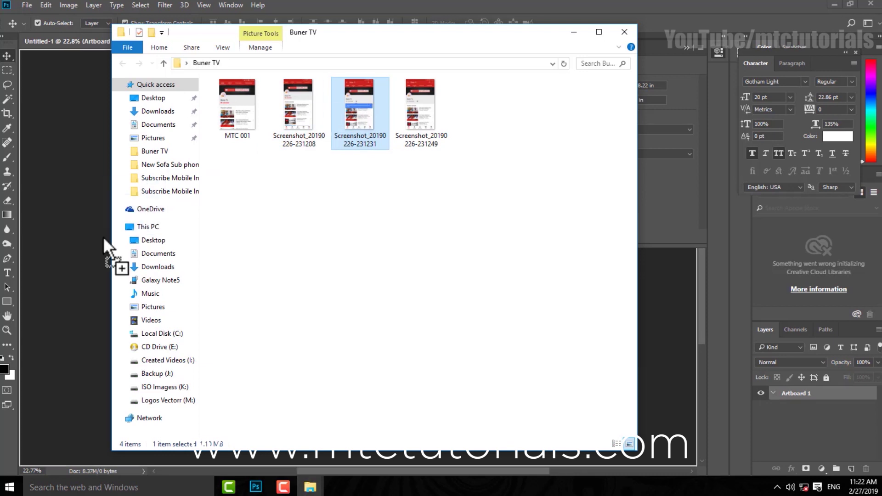
pyautogui.moveTo(356, 115); pyautogui.dragTo(103, 236)
pyautogui.moveTo(338, 210); pyautogui.dragTo(324, 210)
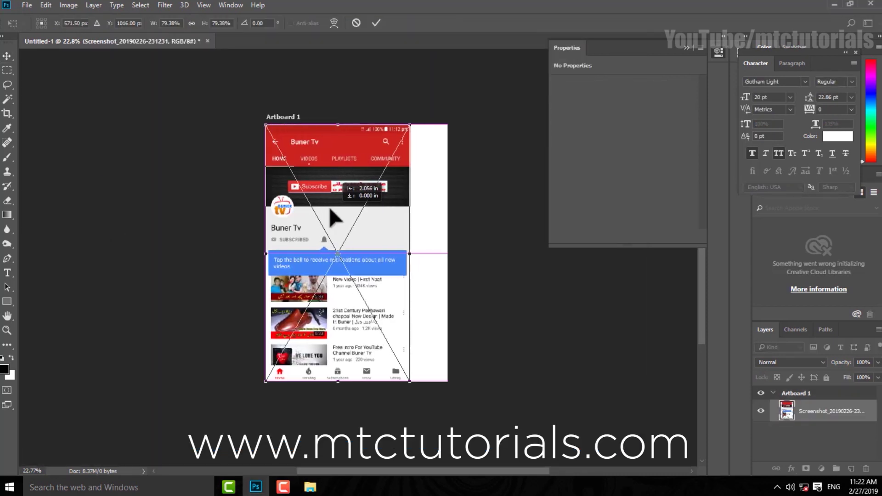
pyautogui.moveTo(410, 385); pyautogui.dragTo(468, 439)
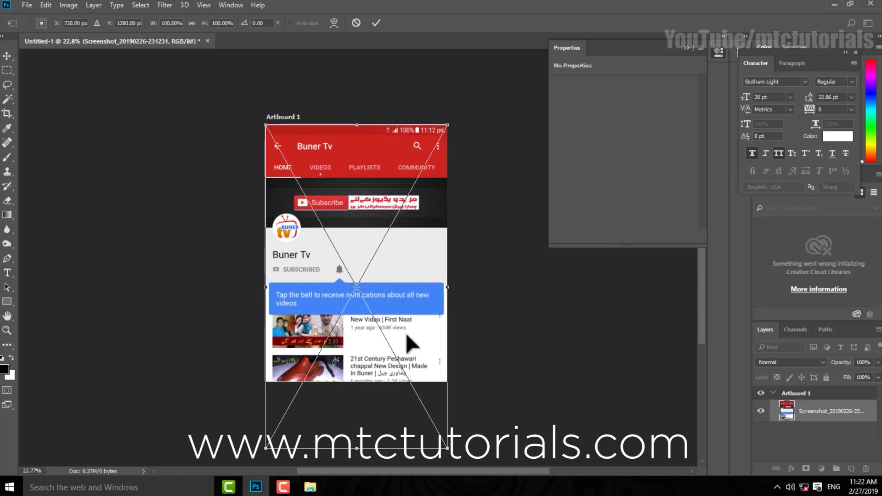
pyautogui.press('Return')
pyautogui.click(27, 5)
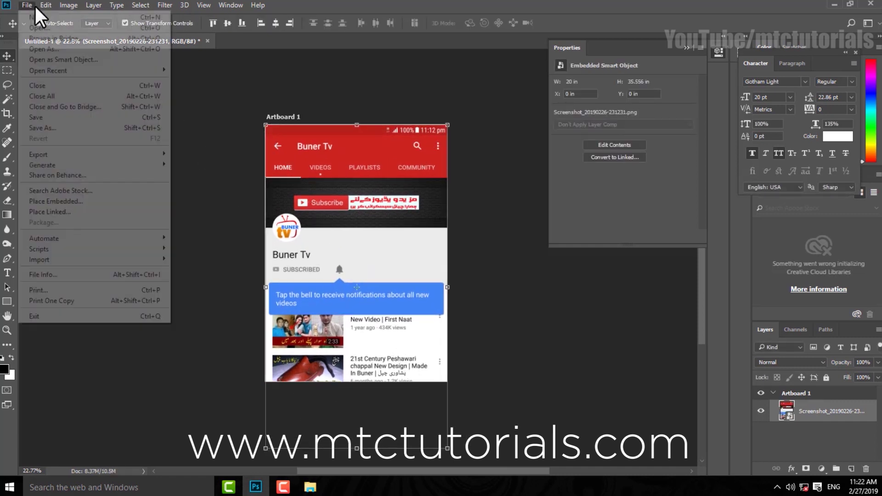
# Export Artboard 1 with the second screenshot as the JPG 'MTC 002' into the Buner TV folder
pyautogui.moveTo(81, 155)
pyautogui.click(202, 165)
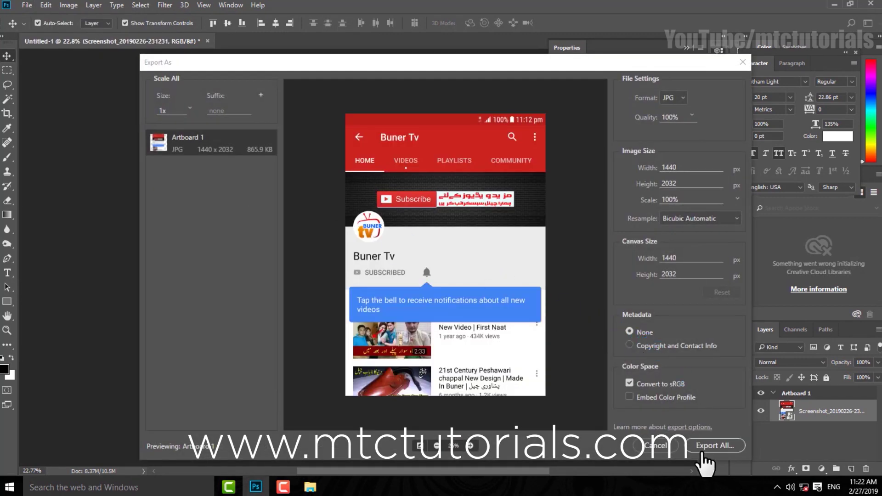
pyautogui.click(696, 445)
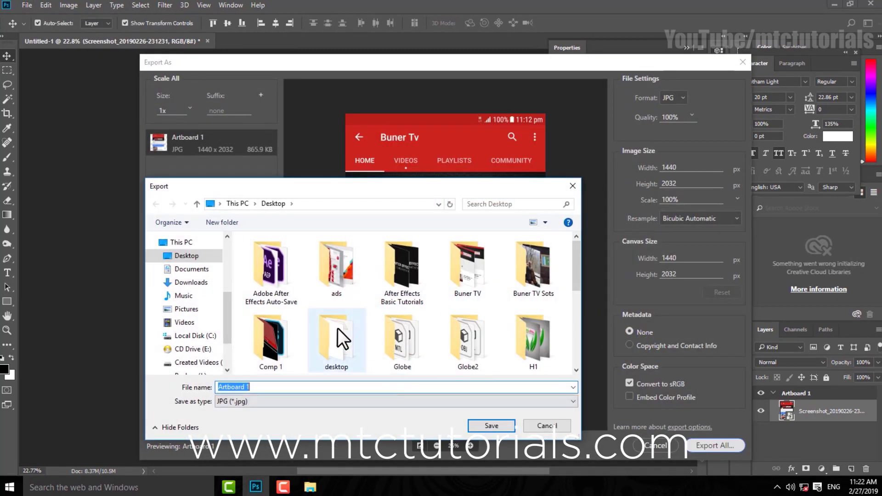
pyautogui.scroll(-5, 362, 334)
pyautogui.scroll(2, 381, 330)
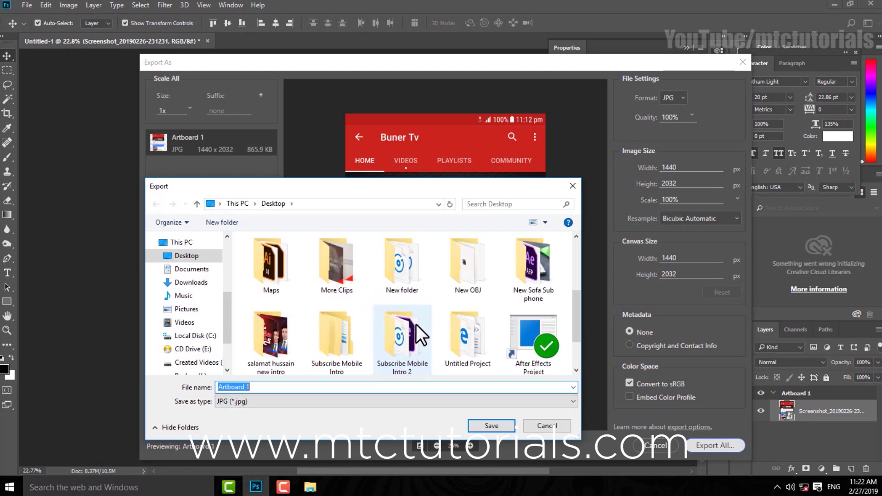
pyautogui.scroll(2, 429, 325)
pyautogui.scroll(2, 428, 324)
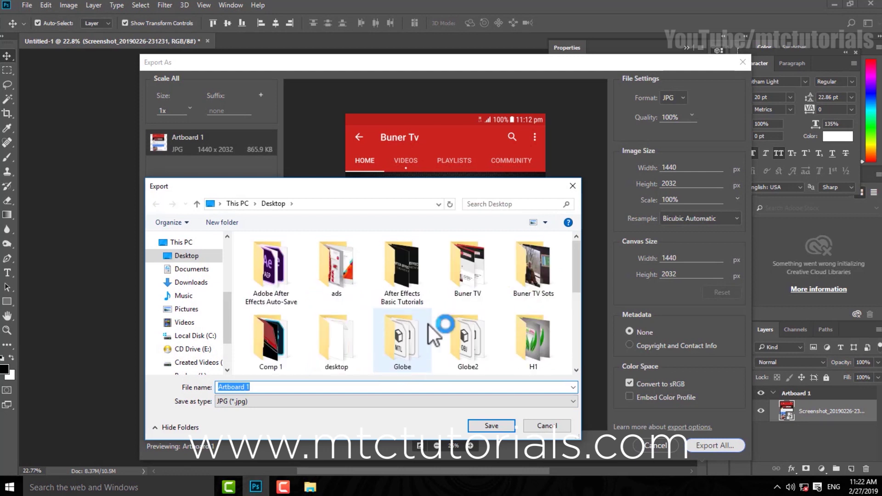
pyautogui.doubleClick(473, 275)
pyautogui.click(278, 387)
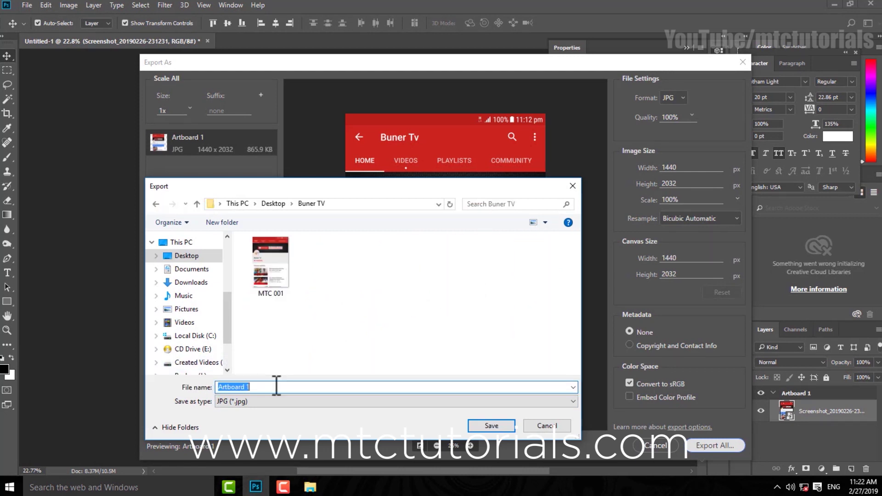
pyautogui.rightClick(275, 387)
pyautogui.click(314, 282)
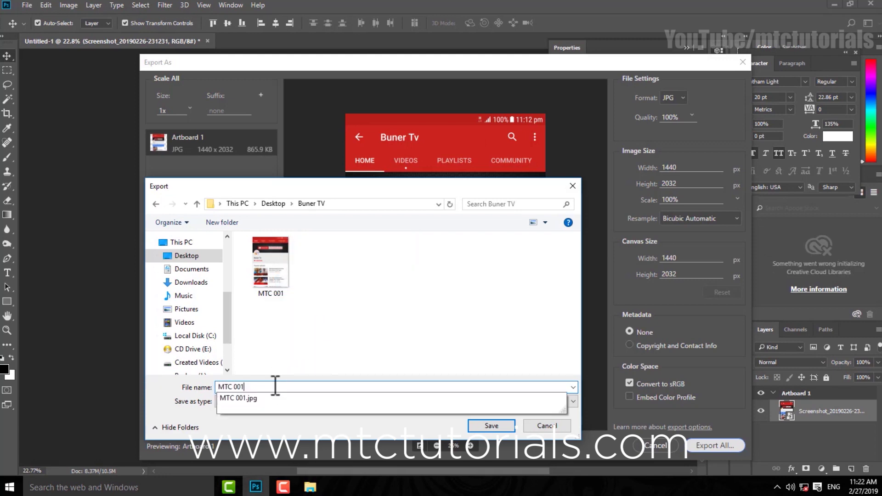
pyautogui.write('2')
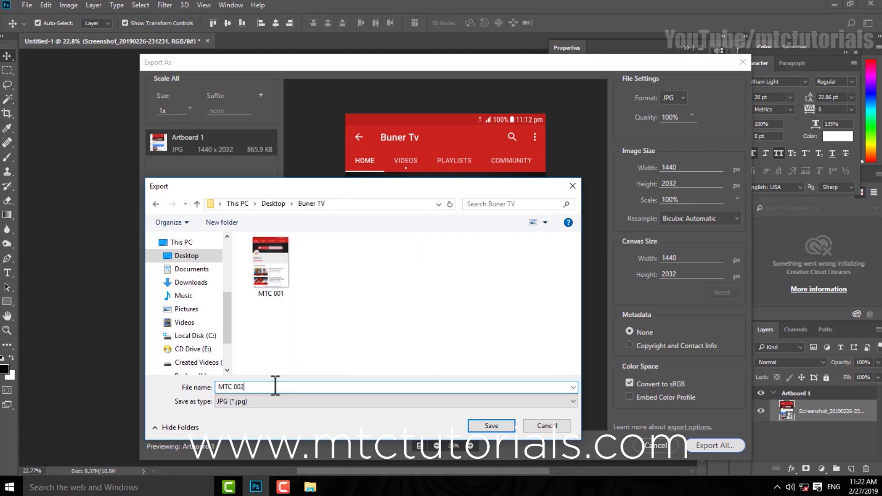
pyautogui.click(491, 426)
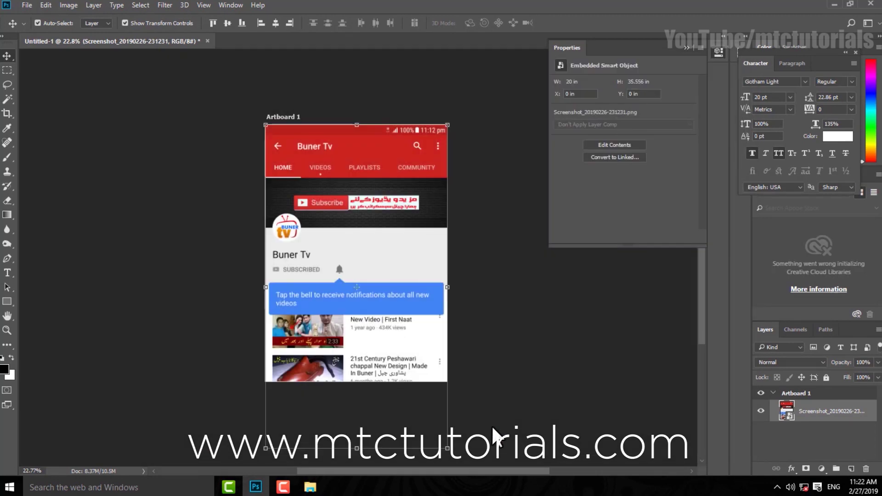
pyautogui.click(866, 469)
pyautogui.click(416, 190)
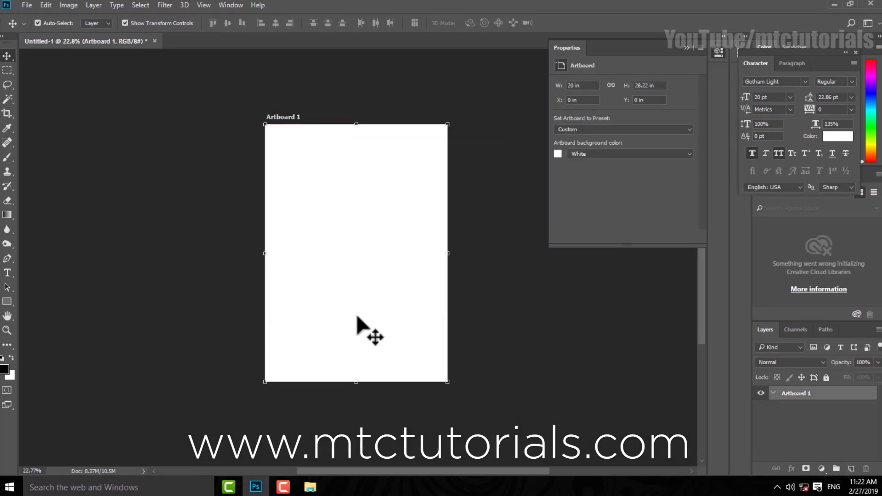
pyautogui.moveTo(310, 486)
pyautogui.click(346, 443)
pyautogui.moveTo(487, 109); pyautogui.dragTo(79, 284)
pyautogui.moveTo(340, 303); pyautogui.dragTo(321, 304)
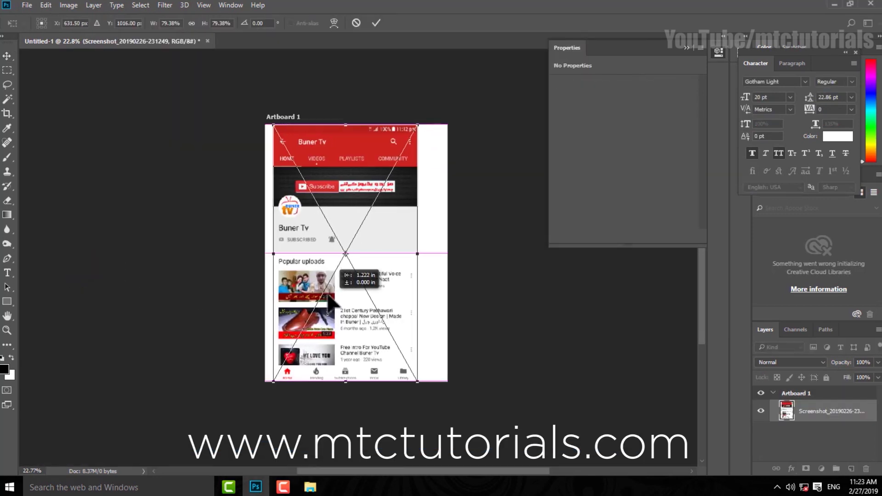
pyautogui.moveTo(408, 386); pyautogui.dragTo(452, 448)
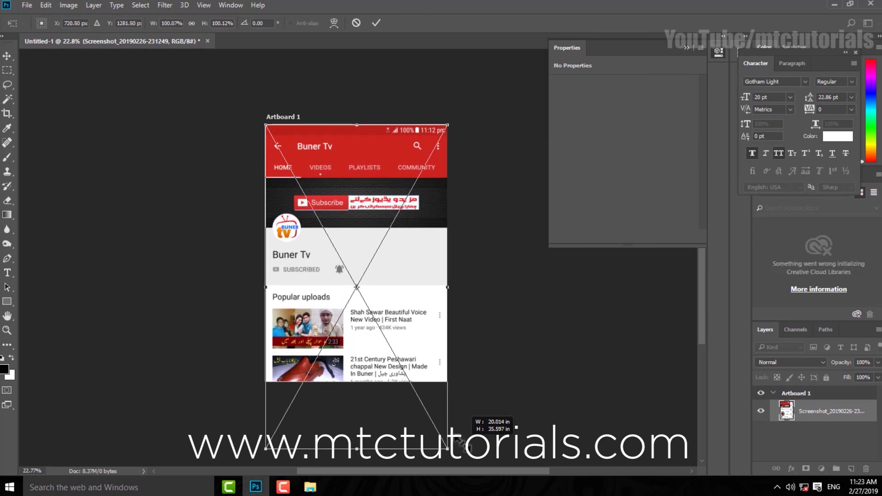
pyautogui.moveTo(459, 441); pyautogui.dragTo(461, 444)
pyautogui.press('Return')
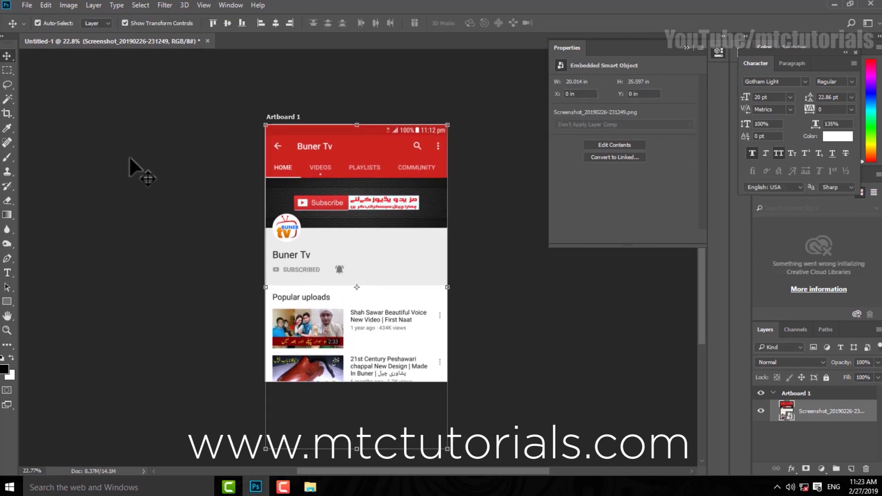
# Export the artboard as the JPG 'MTC 003' into the Buner TV folder
pyautogui.click(31, 5)
pyautogui.moveTo(81, 154)
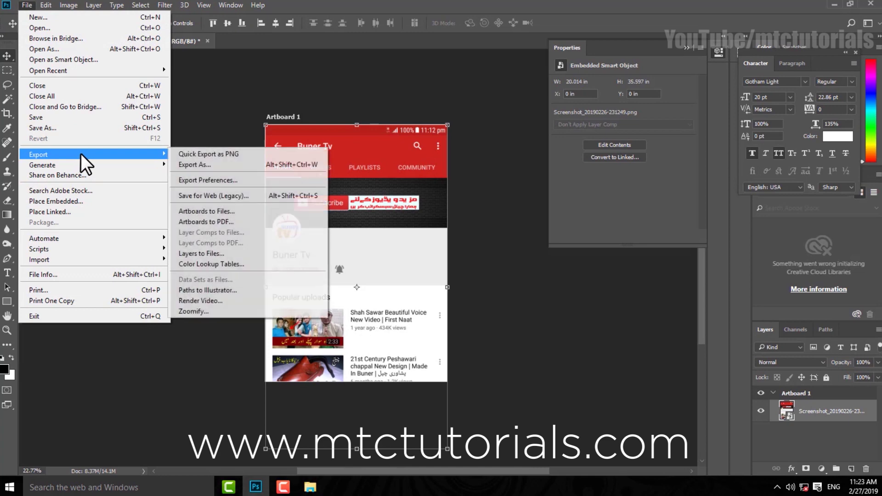
pyautogui.click(191, 164)
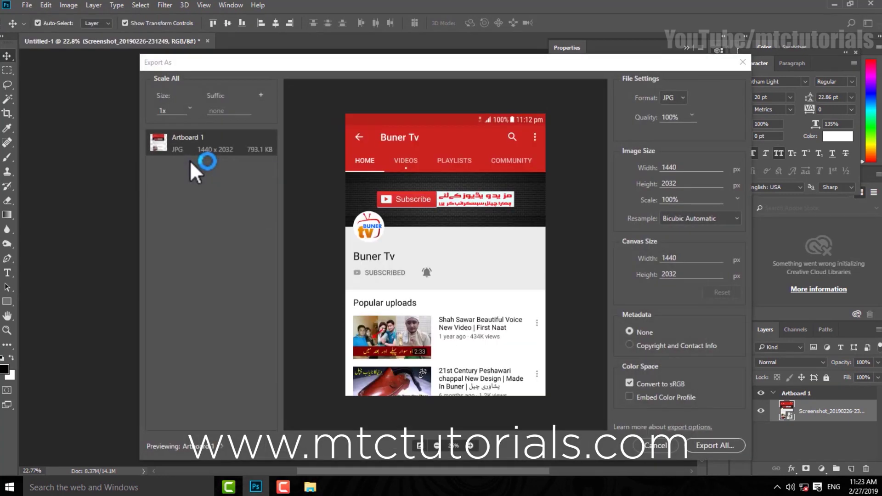
pyautogui.click(715, 445)
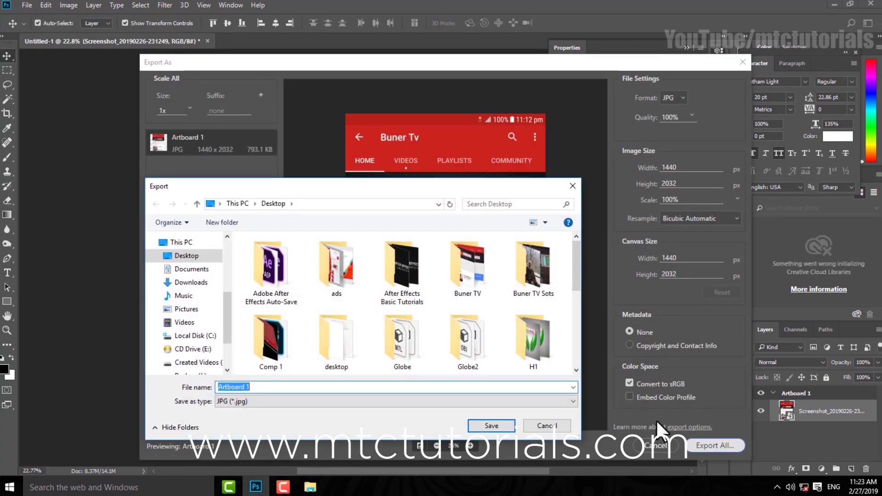
pyautogui.moveTo(577, 260); pyautogui.dragTo(584, 284)
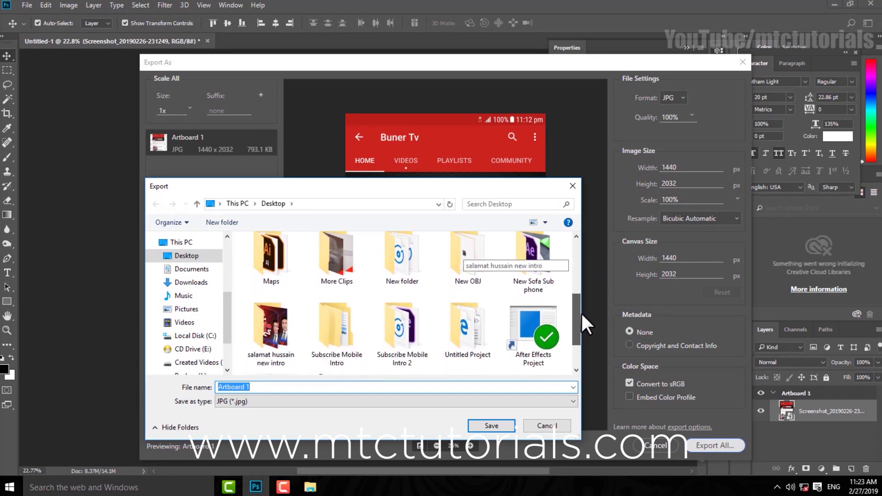
pyautogui.moveTo(584, 283); pyautogui.dragTo(581, 258)
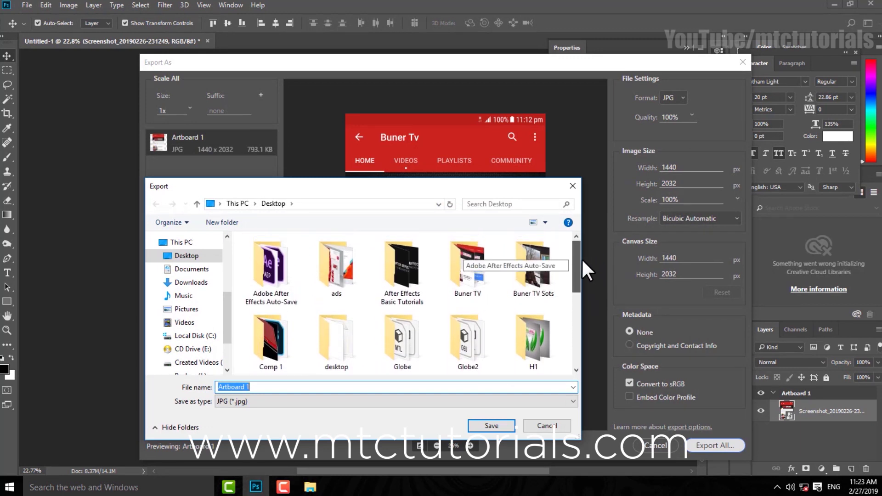
pyautogui.doubleClick(468, 270)
pyautogui.click(331, 276)
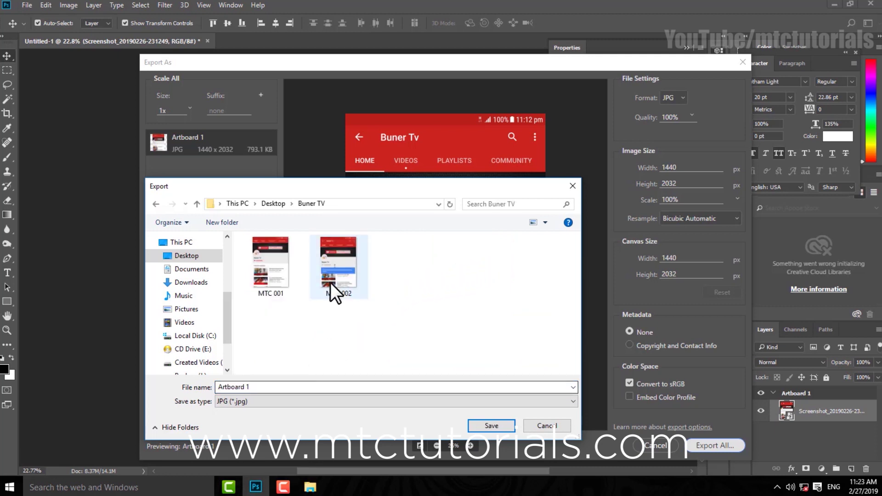
pyautogui.click(269, 386)
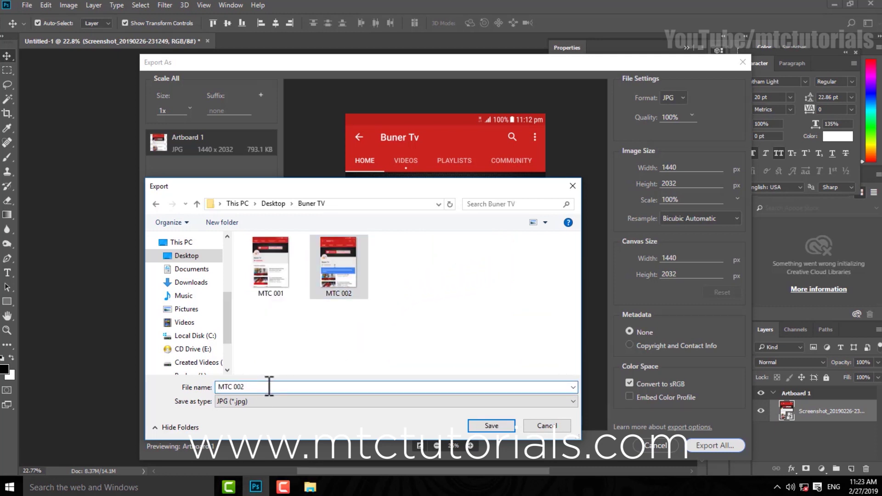
pyautogui.press('BackSpace')
pyautogui.write('3')
pyautogui.click(492, 425)
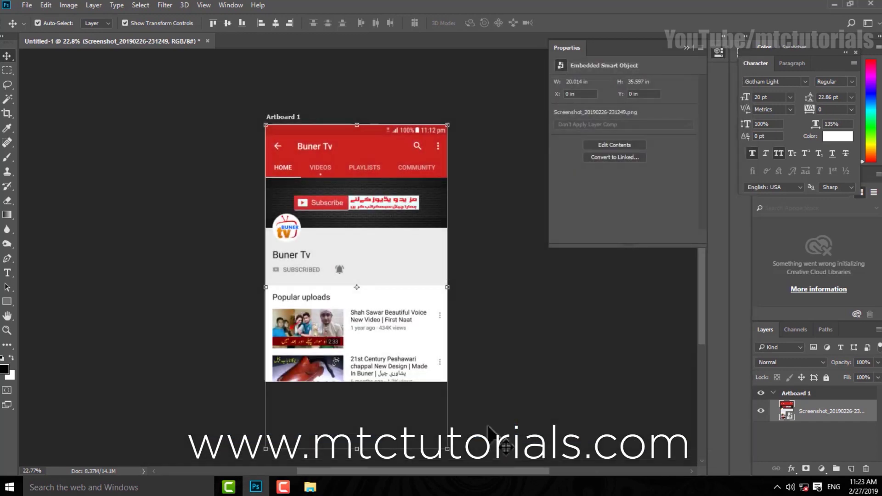
# Delete the old MTC 001–003 images from the Project folder
pyautogui.click(833, 3)
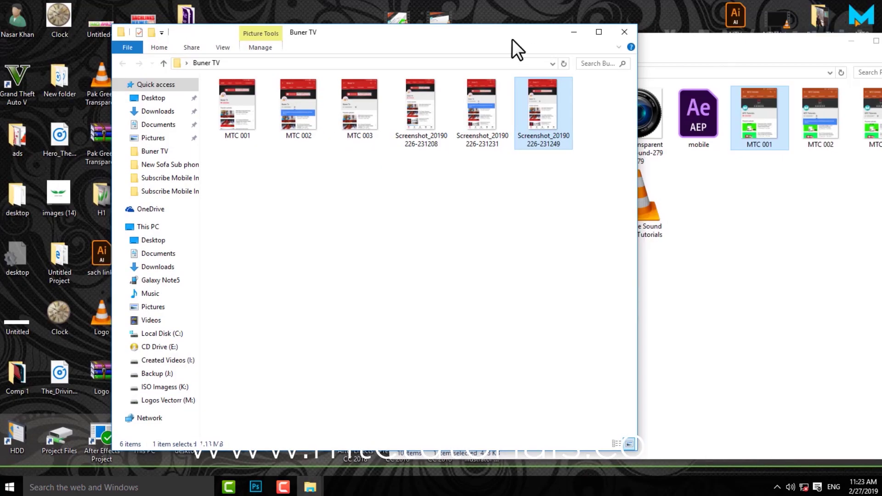
pyautogui.moveTo(688, 50); pyautogui.dragTo(602, 100)
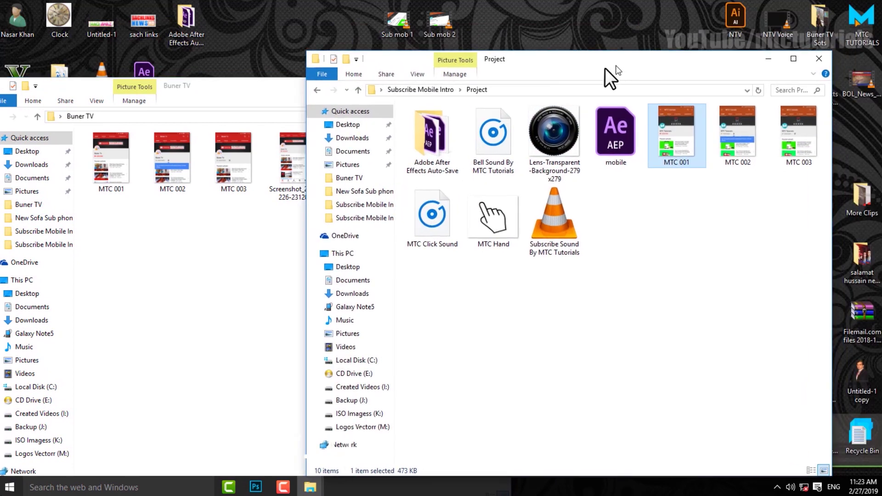
pyautogui.moveTo(647, 233); pyautogui.dragTo(781, 156)
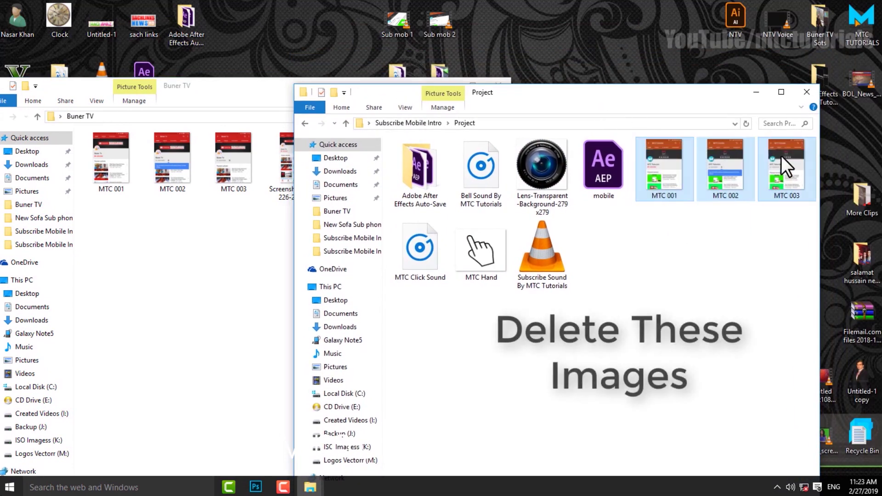
pyautogui.moveTo(642, 227); pyautogui.dragTo(789, 142)
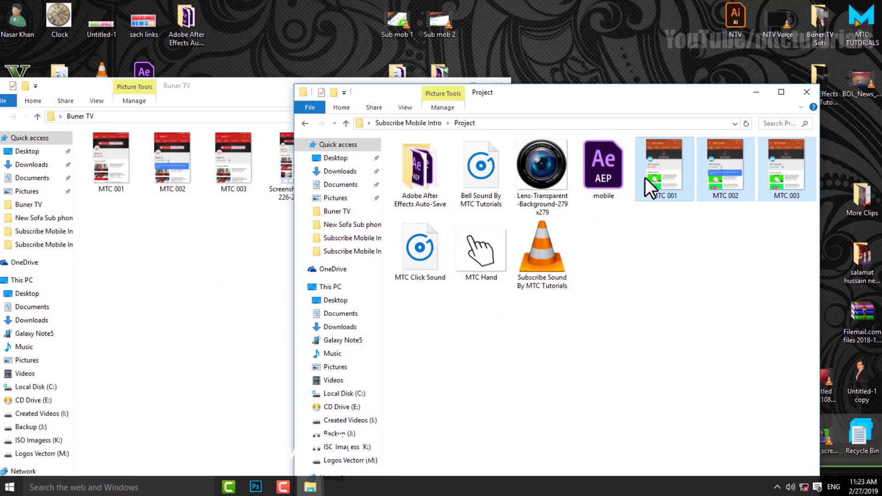
pyautogui.rightClick(666, 177)
pyautogui.click(701, 420)
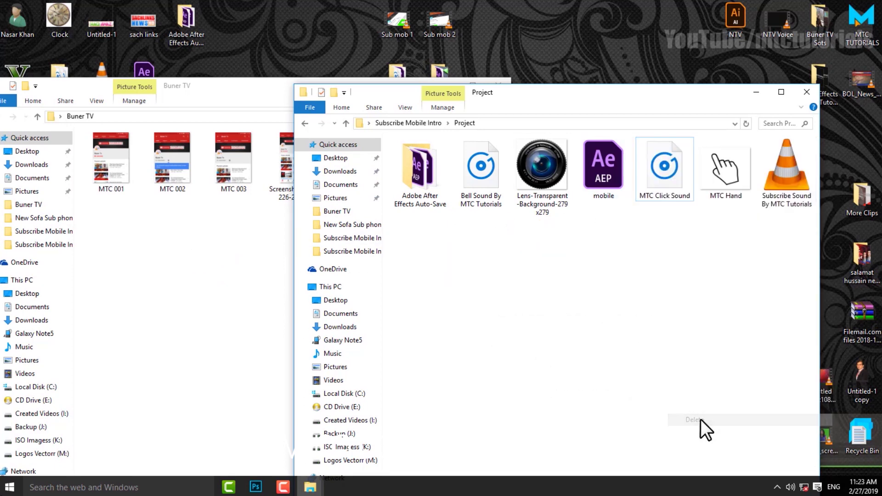
# Move the new MTC 001–003 JPGs from Buner TV into the Project folder and refresh it
pyautogui.click(234, 292)
pyautogui.moveTo(158, 220); pyautogui.dragTo(83, 138)
pyautogui.moveTo(232, 162); pyautogui.dragTo(729, 290)
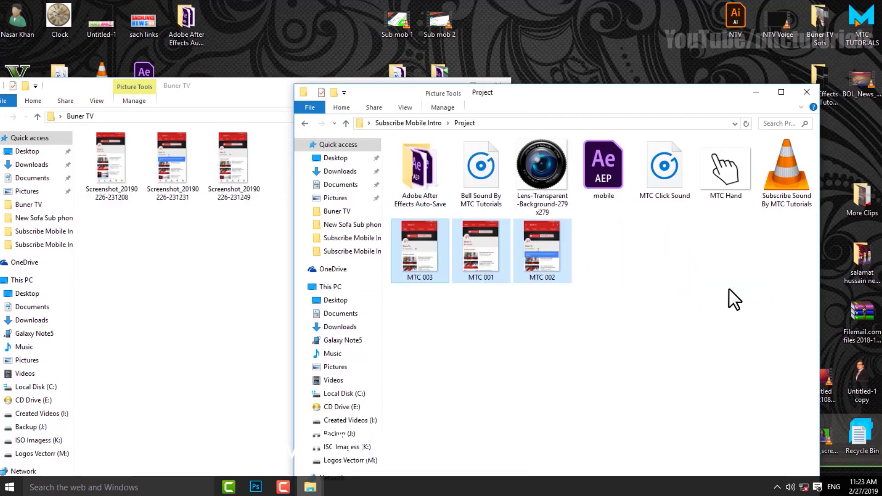
pyautogui.rightClick(682, 289)
pyautogui.click(709, 334)
# Close the Buner TV window and open the mobile project with After Effects
pyautogui.click(502, 81)
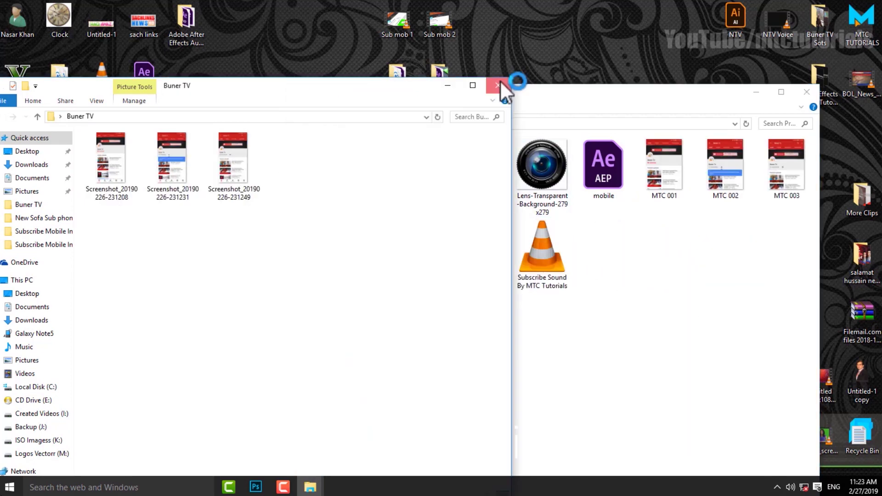
pyautogui.click(500, 82)
pyautogui.moveTo(544, 101); pyautogui.dragTo(375, 61)
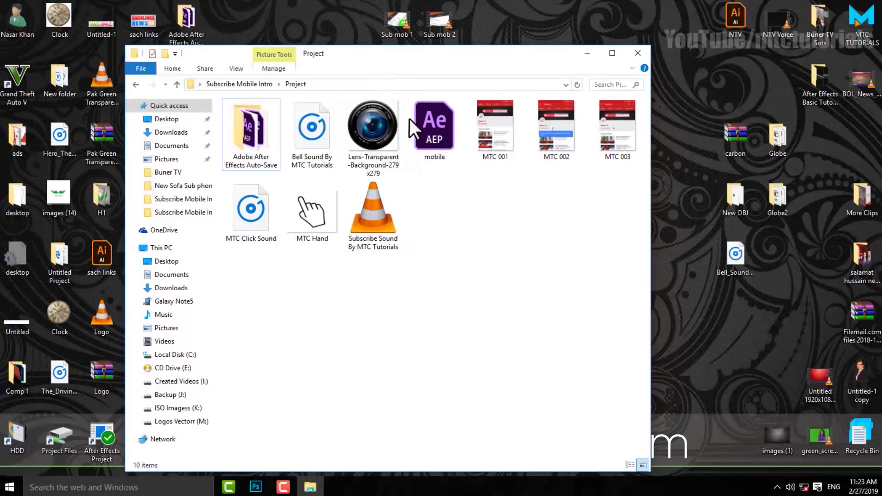
pyautogui.rightClick(426, 127)
pyautogui.click(452, 133)
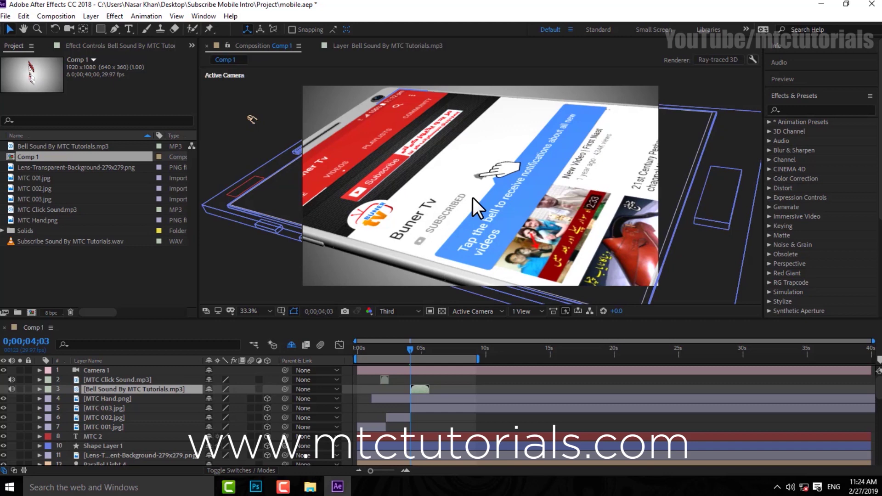
# Scrub Comp 1 to about 3 seconds to preview the Buner Tv screens, then close without saving
pyautogui.moveTo(410, 349)
pyautogui.mouseDown()
pyautogui.moveTo(377, 351)
pyautogui.moveTo(473, 349)
pyautogui.mouseUp()
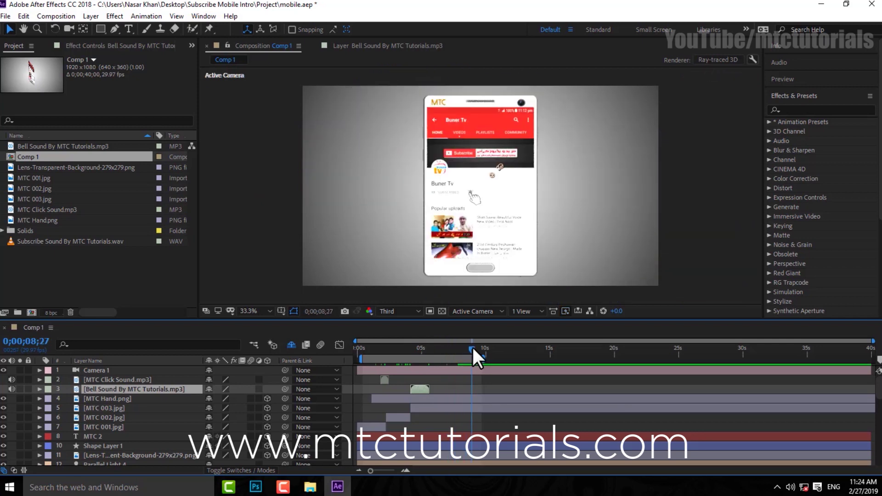
pyautogui.click(872, 4)
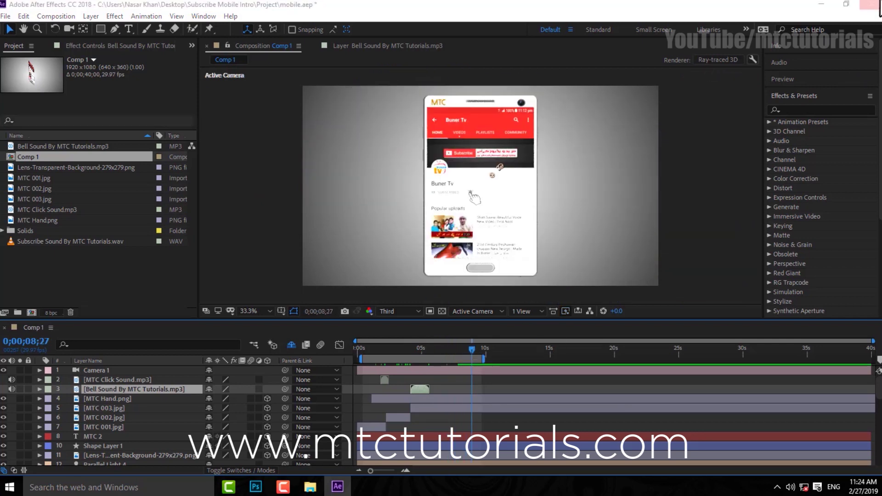
pyautogui.click(453, 256)
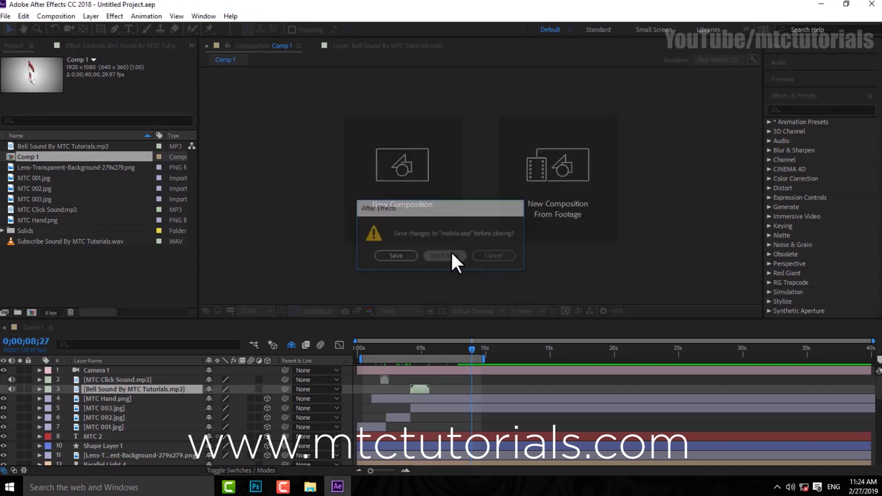
# Discard the untitled project, select MTC 001–003 in Project, and reopen mobile.aep
pyautogui.click(451, 254)
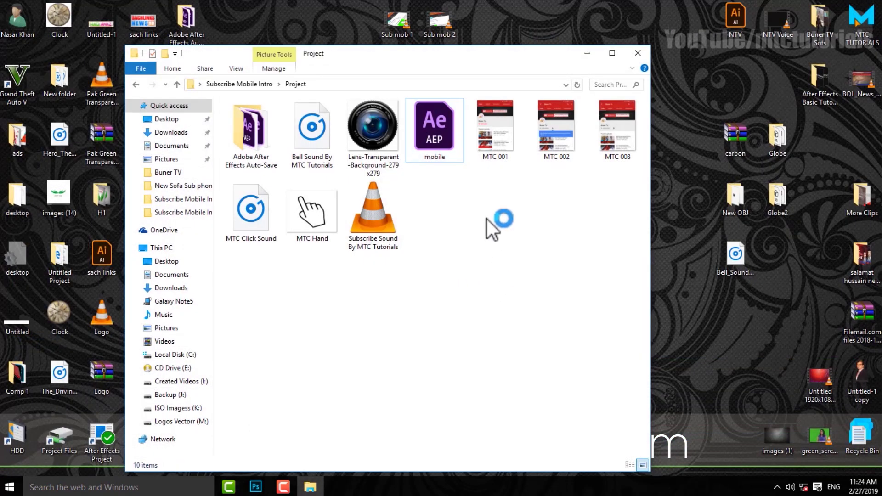
pyautogui.moveTo(486, 221); pyautogui.dragTo(630, 115)
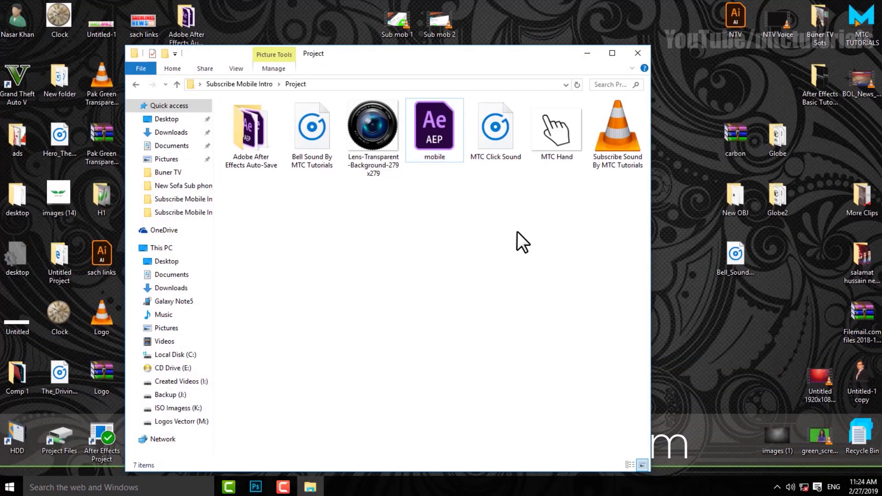
pyautogui.moveTo(494, 235); pyautogui.dragTo(618, 115)
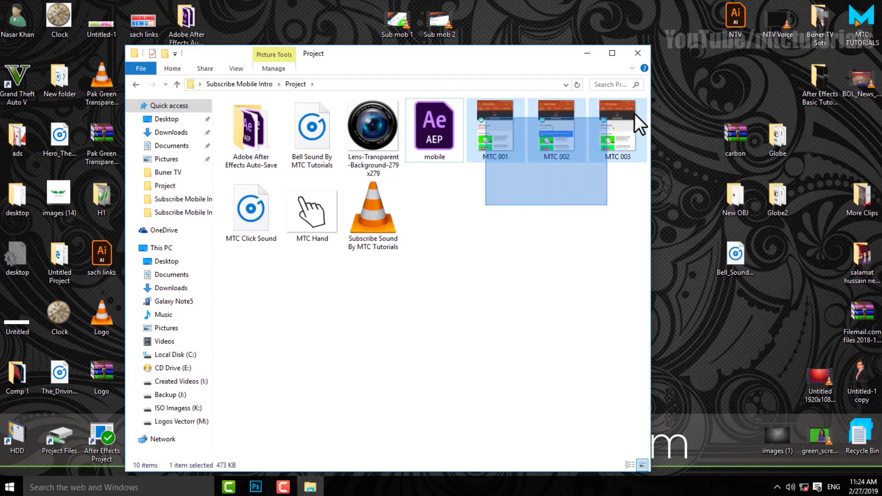
pyautogui.doubleClick(451, 143)
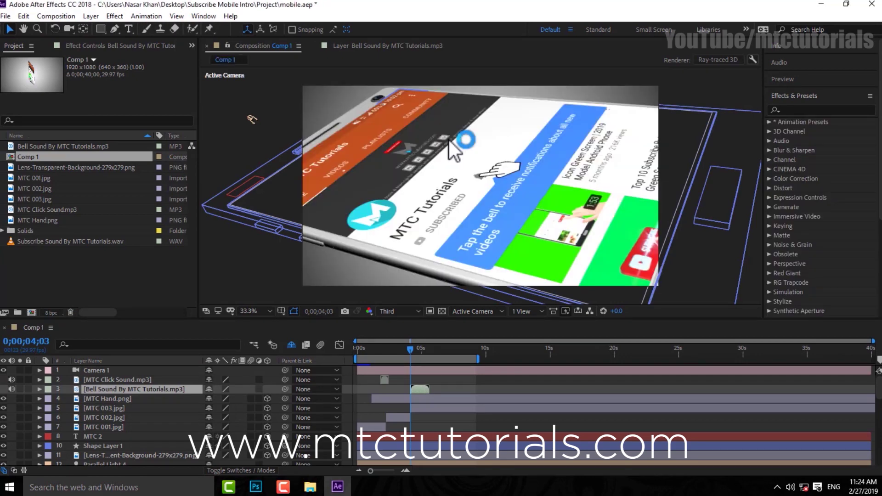
# Drag the Comp 1 playhead to preview the phone showing the MTC Tutorials channel screen
pyautogui.moveTo(411, 348)
pyautogui.mouseDown()
pyautogui.moveTo(397, 349)
pyautogui.moveTo(473, 353)
pyautogui.mouseUp()
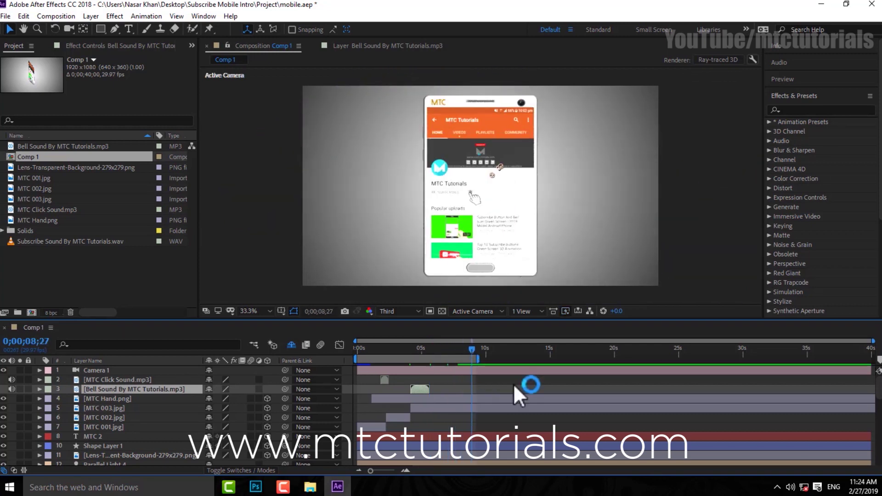